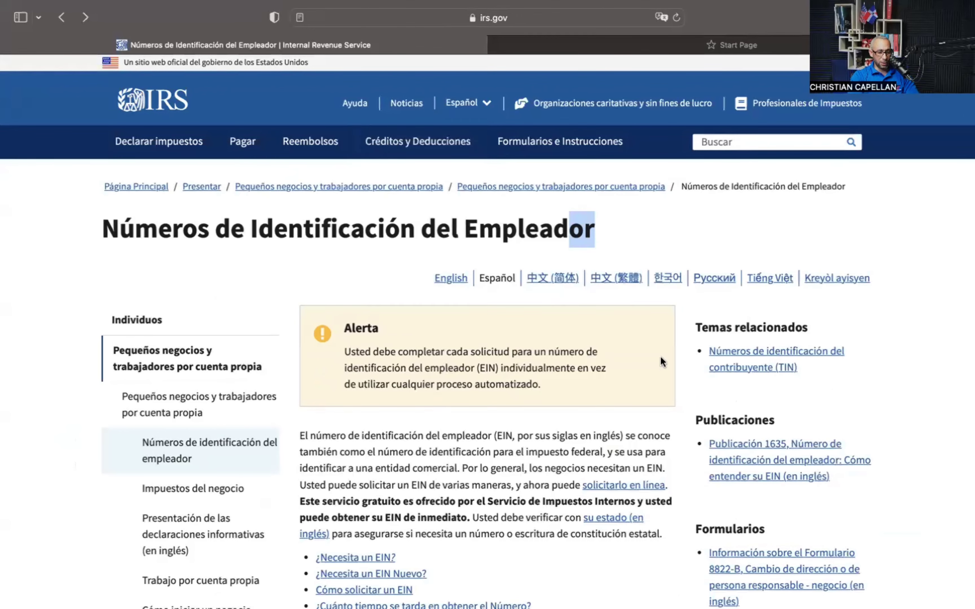
Open 'Solicite el EIN en Línea' and review its service hours and Paso 1–3 steps.
scroll(700, 247, "down", 10)
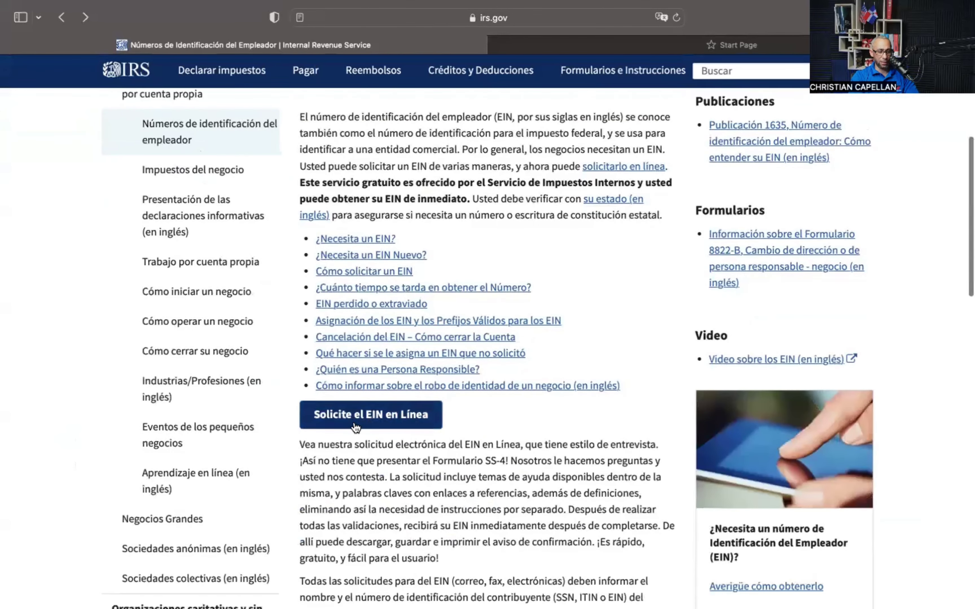
left_click(379, 422)
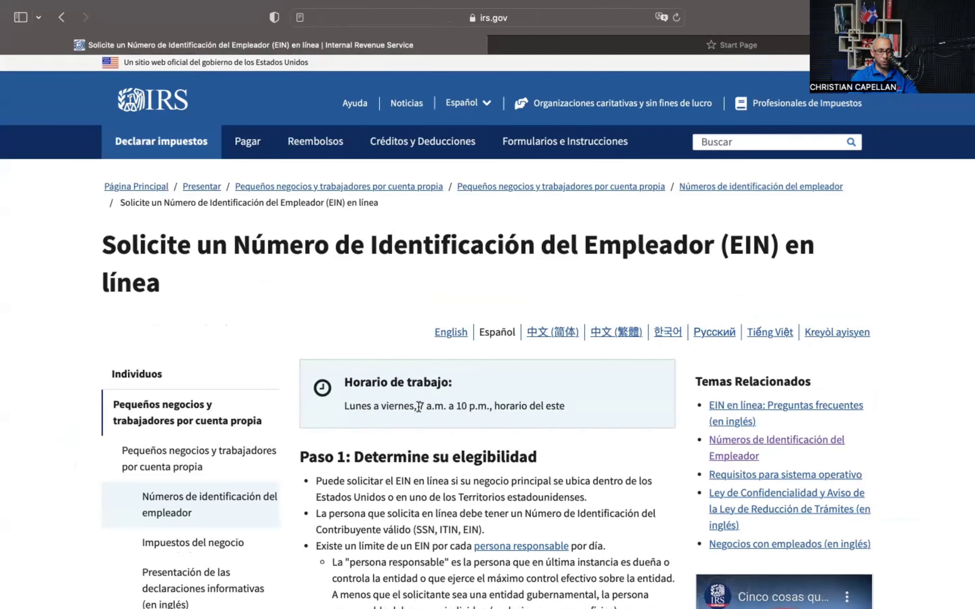
left_click_drag(419, 406, 360, 410)
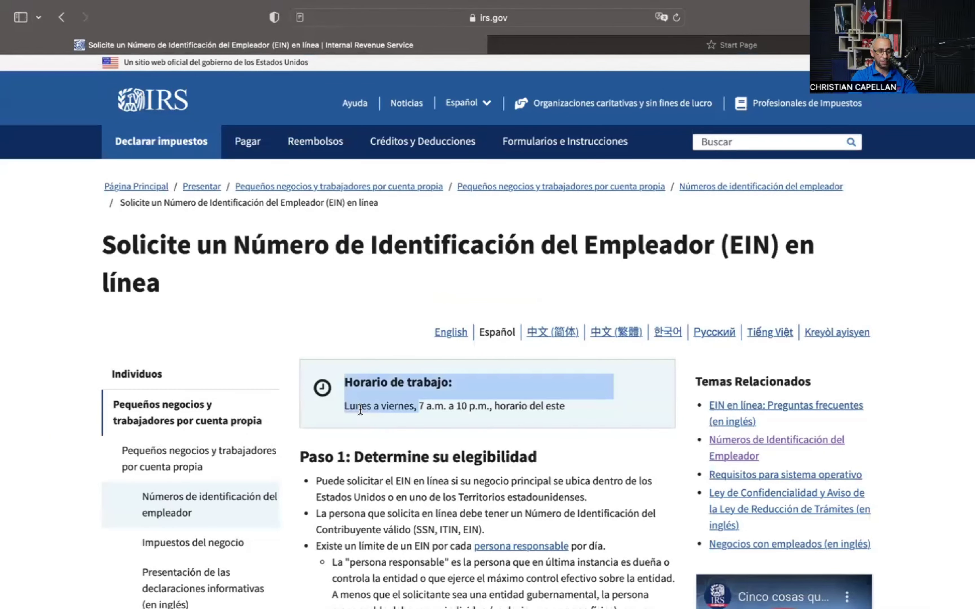
left_click(386, 412)
scroll(465, 434, "down", 10)
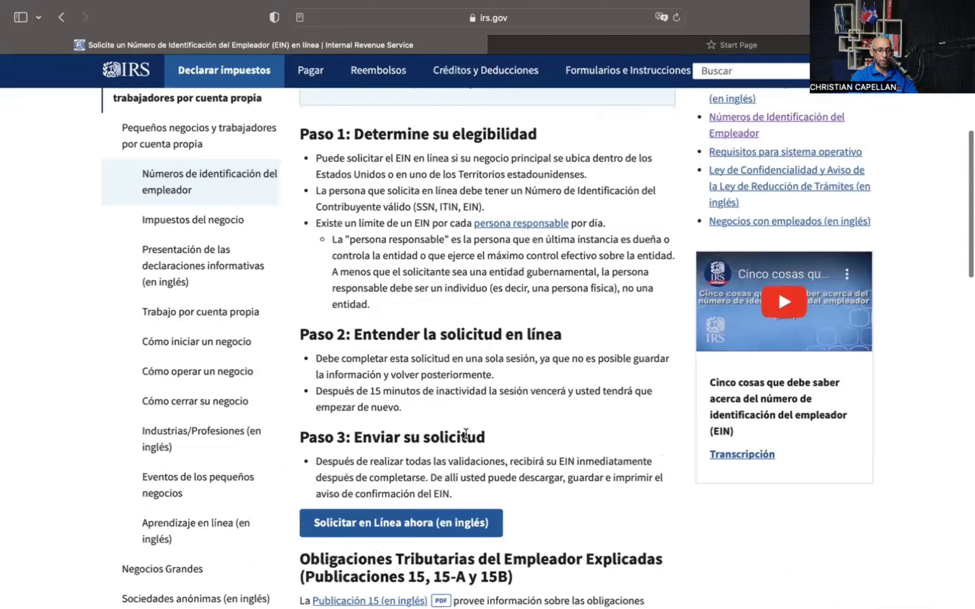
scroll(465, 434, "down", 2)
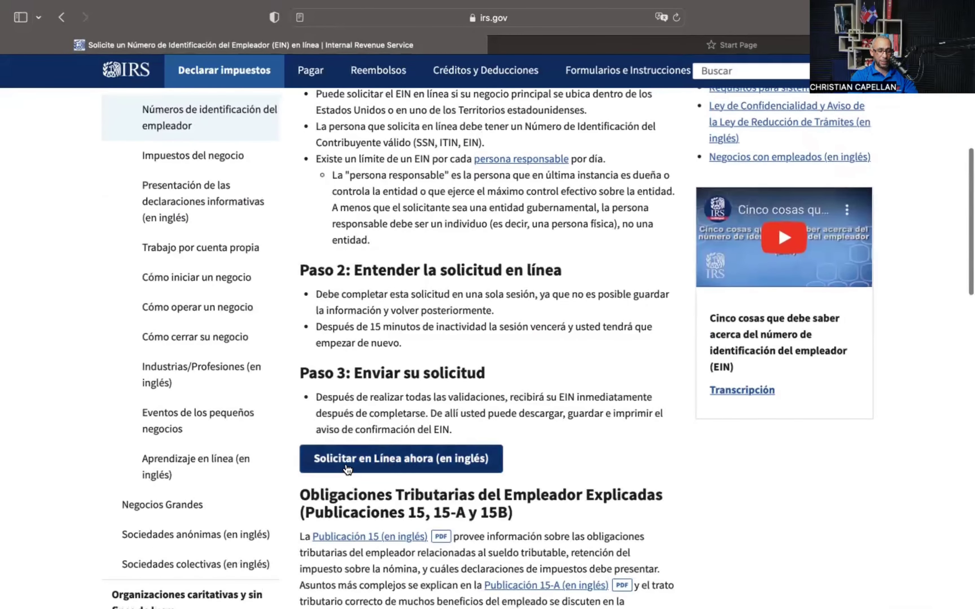
Launch 'Solicitar en Línea ahora', dismiss the authorized-use warning, and begin the EIN application.
left_click(366, 466)
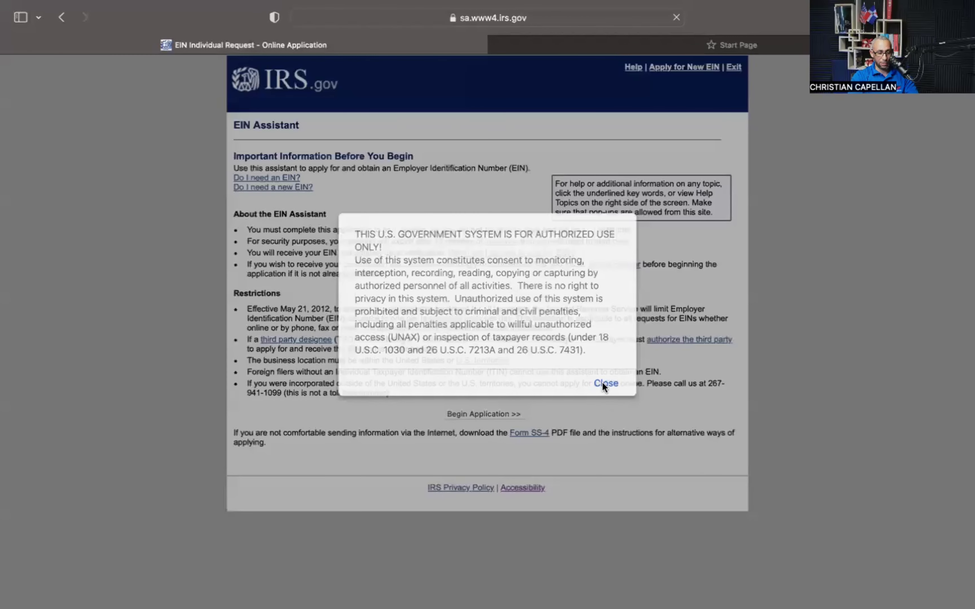
left_click(604, 383)
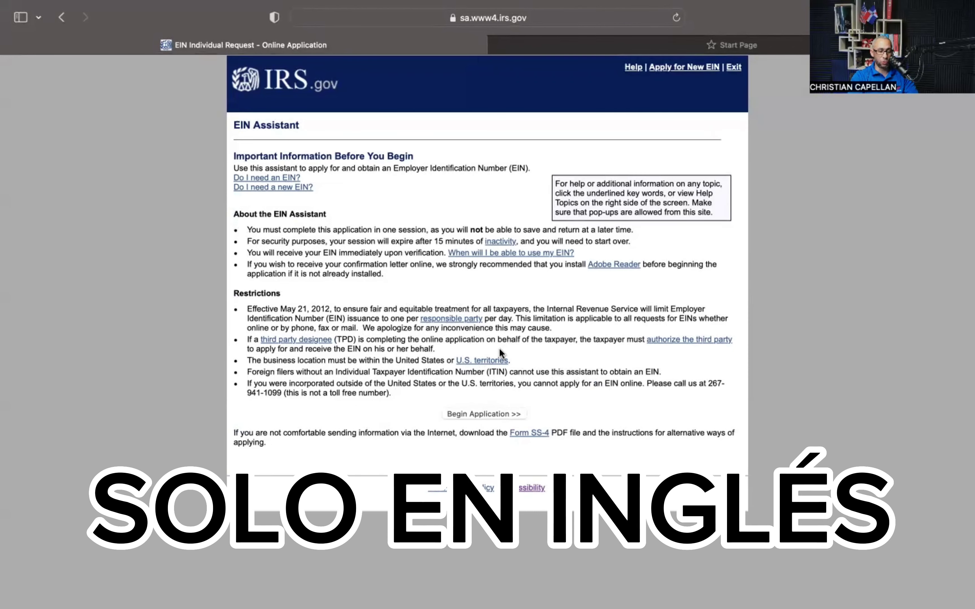
left_click(467, 414)
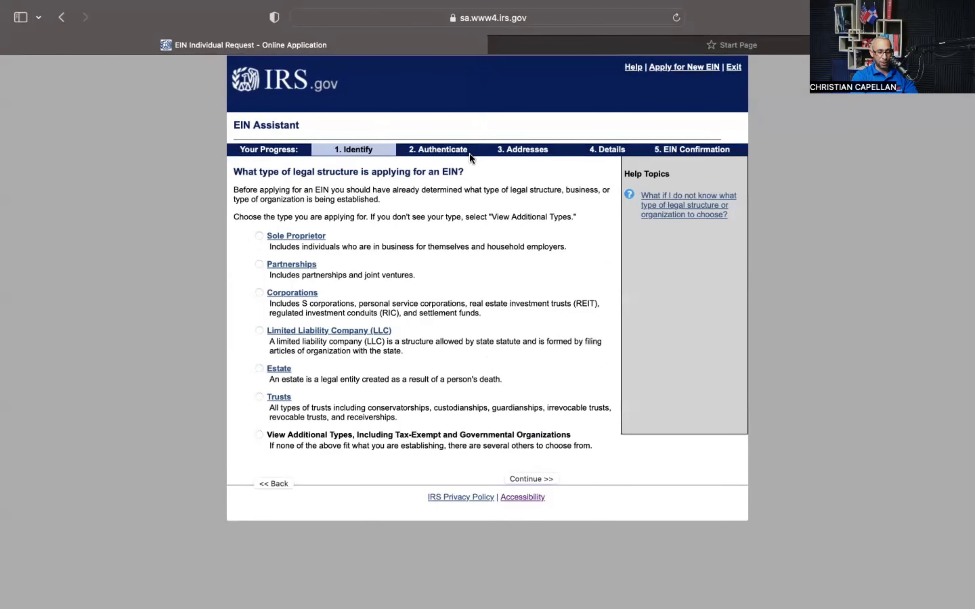
scroll(473, 151, "up", 3)
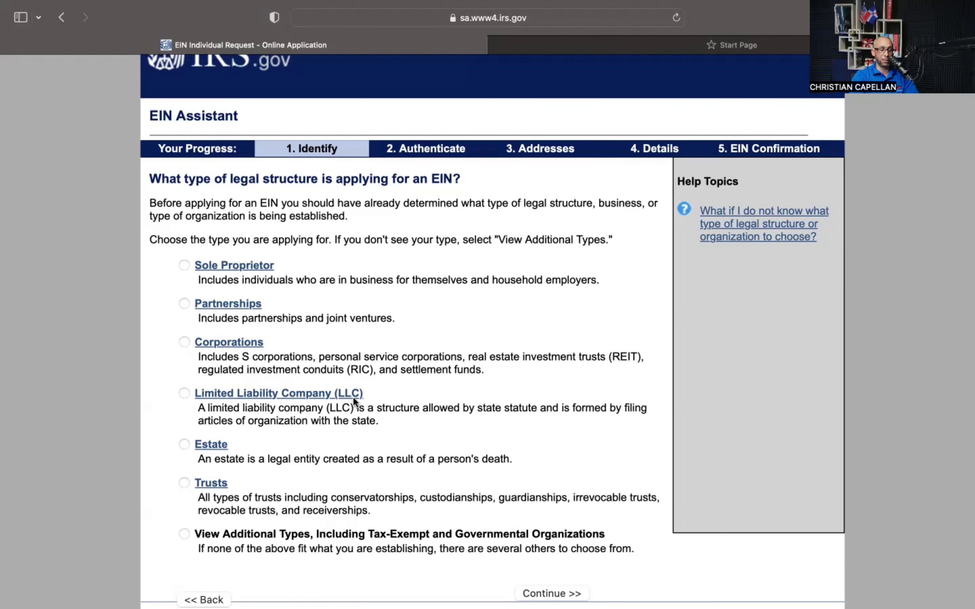
Continue with no structure chosen, then select 'View Additional Types, Including Tax-Exempt and Governmental Organizations'.
scroll(243, 464, "down", 2)
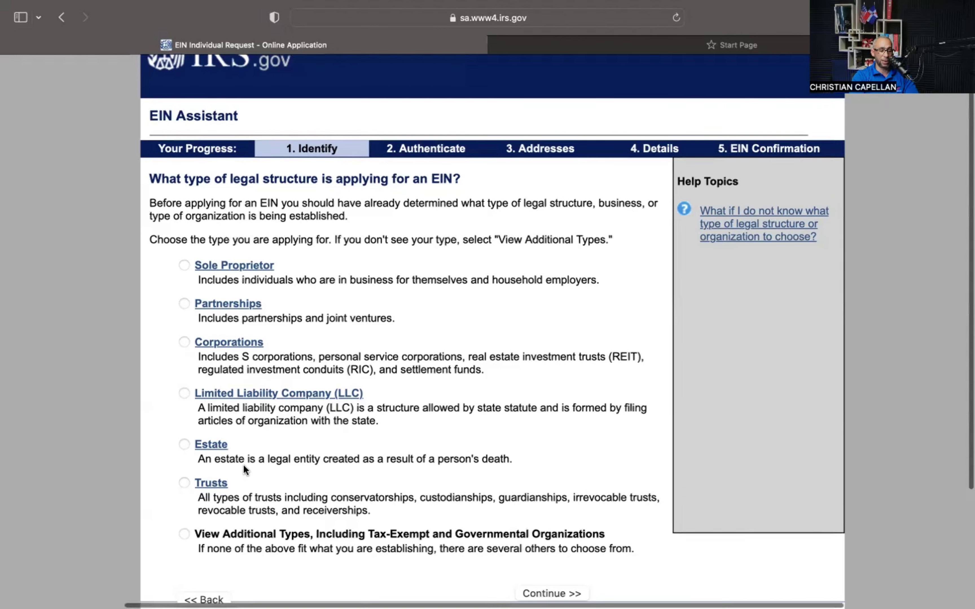
scroll(244, 465, "down", 2)
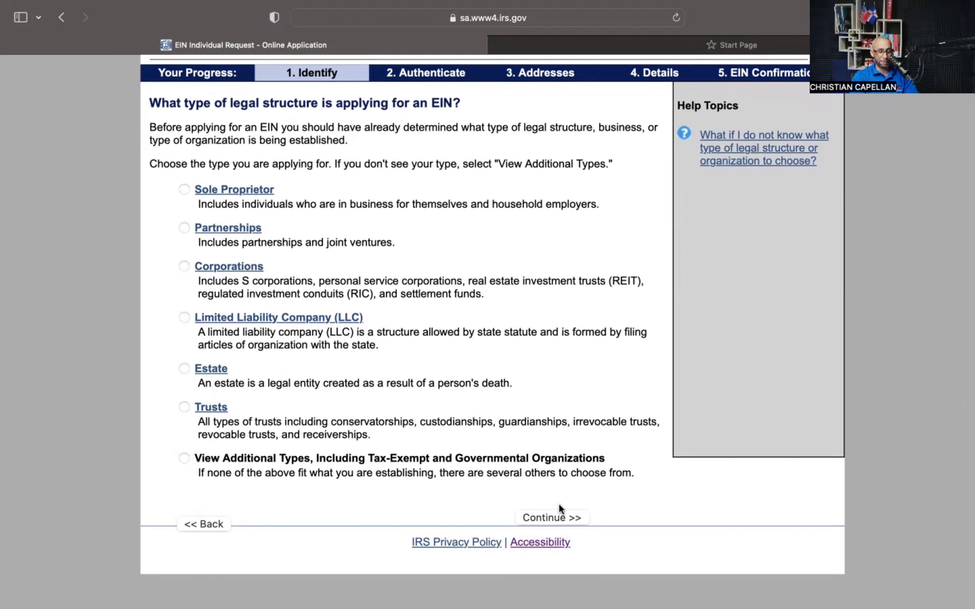
left_click(541, 519)
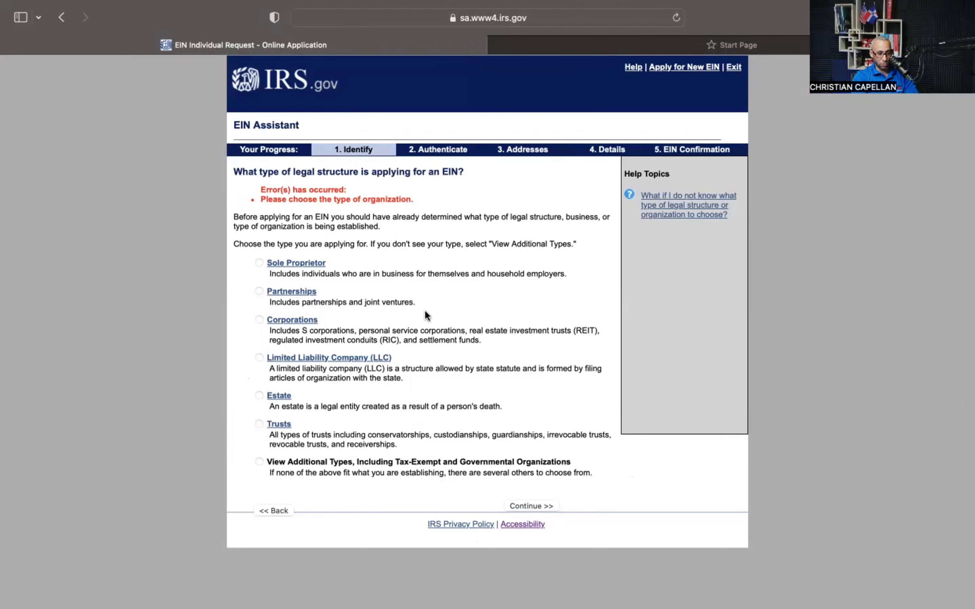
scroll(425, 315, "up", 5)
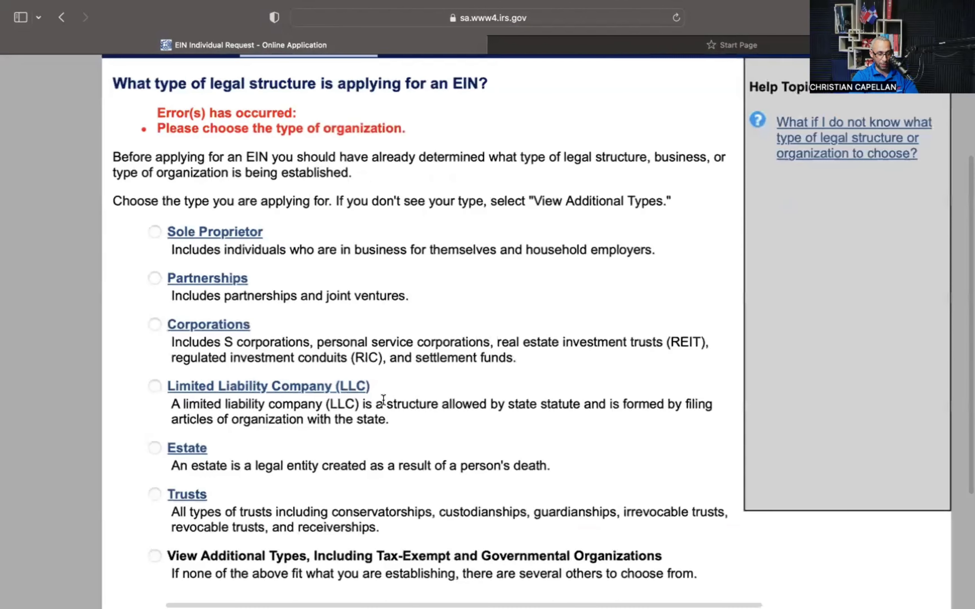
scroll(378, 400, "down", 3)
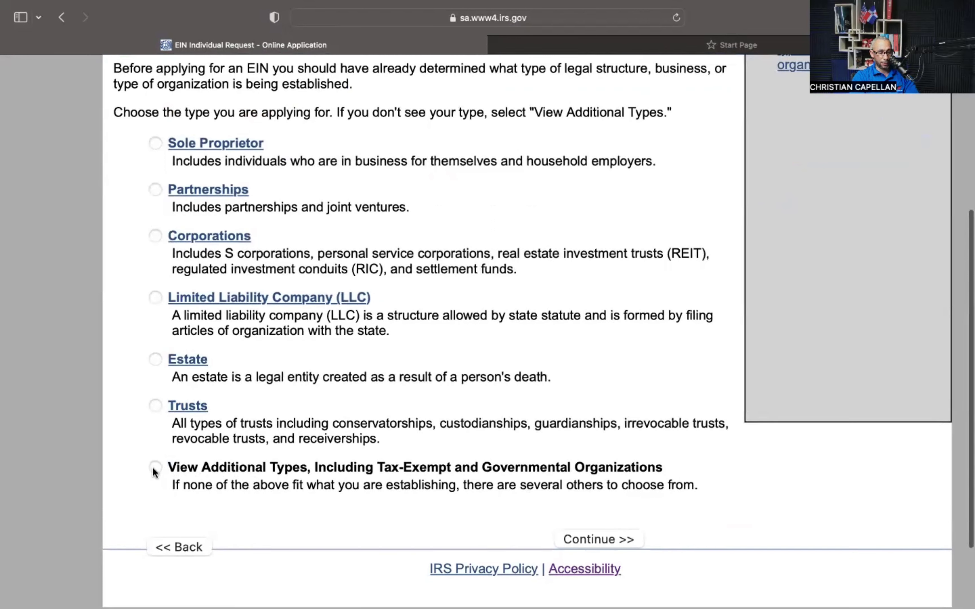
left_click(155, 469)
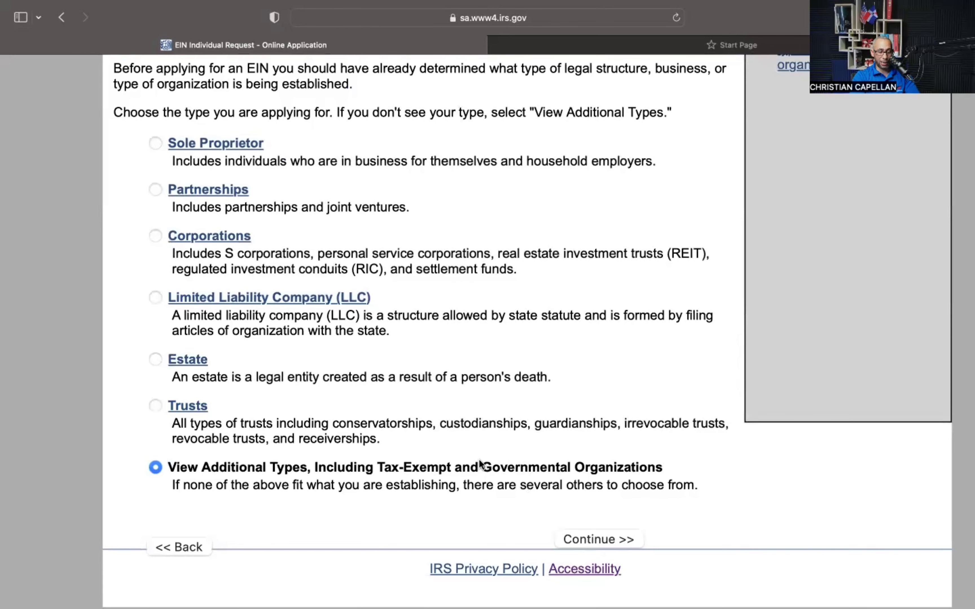
left_click(595, 539)
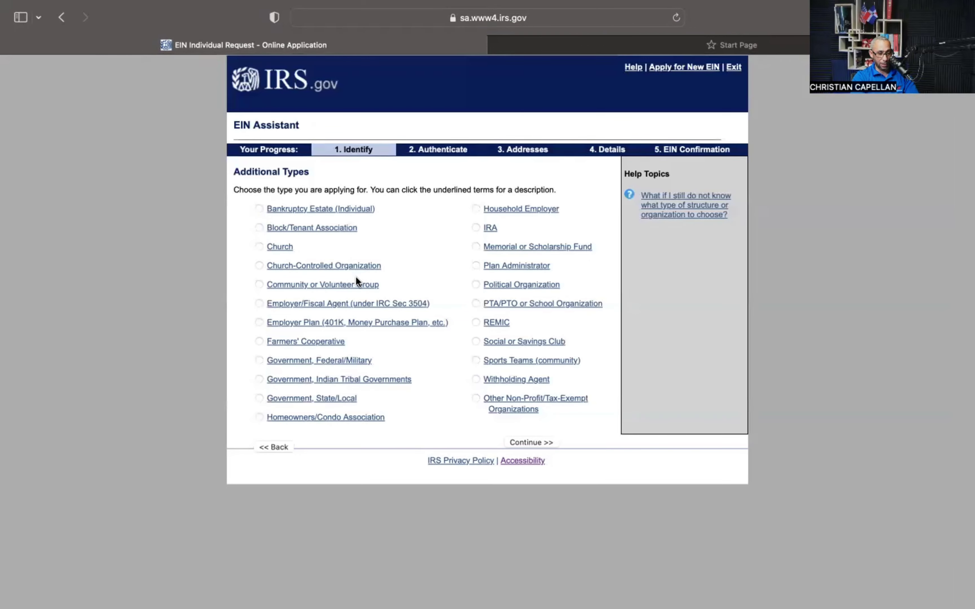
scroll(356, 277, "up", 5)
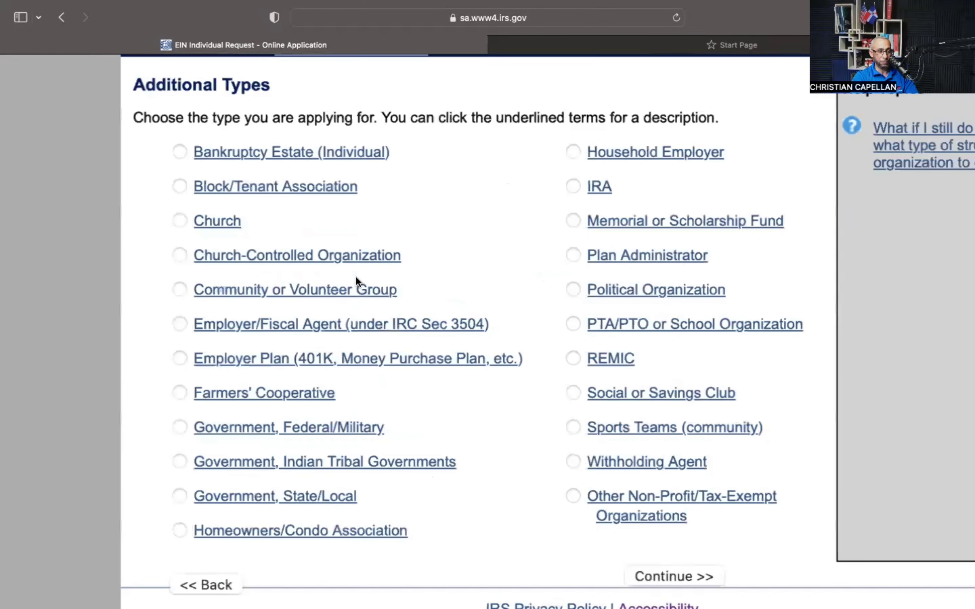
scroll(356, 277, "up", 1)
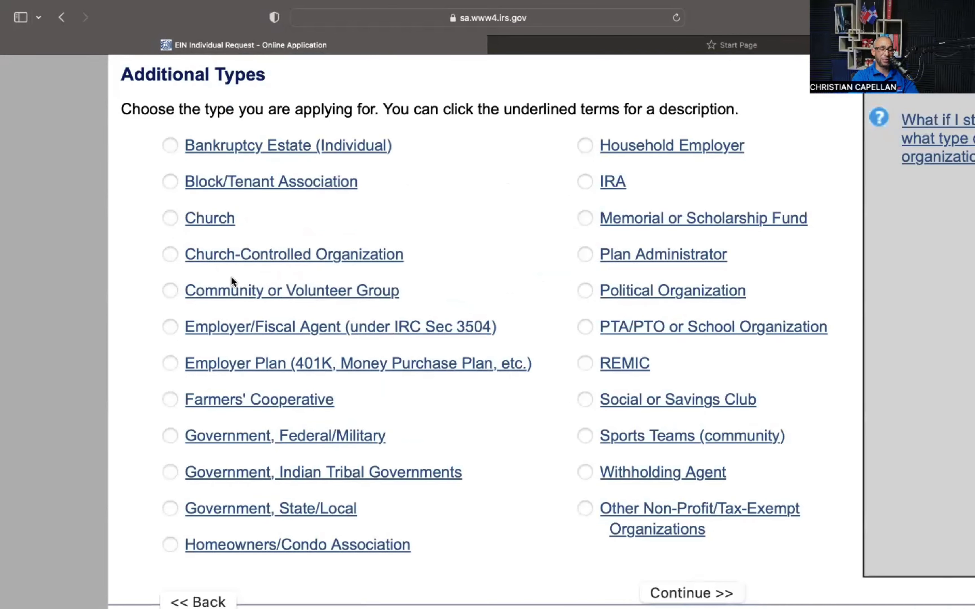
scroll(180, 293, "down", 1)
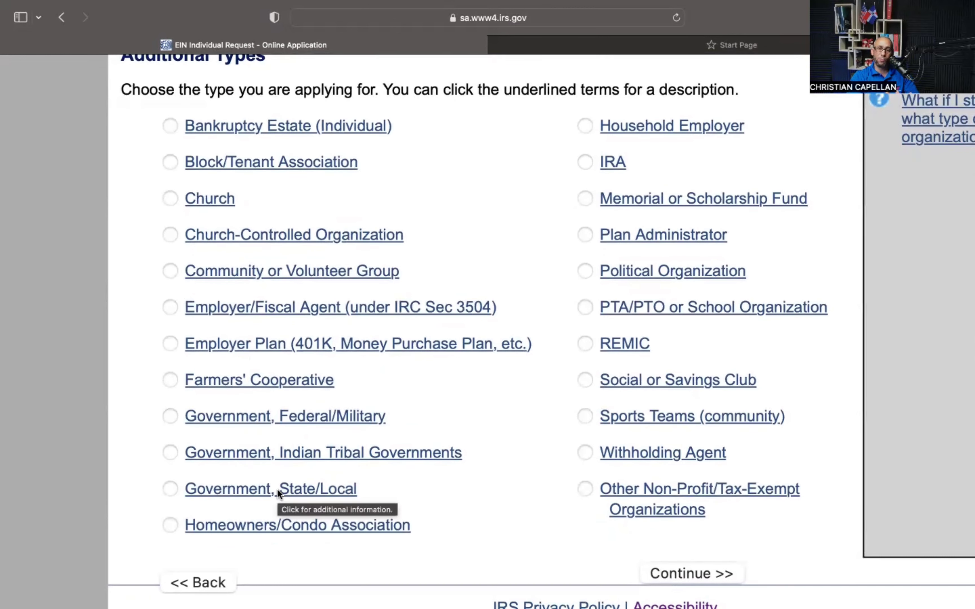
left_click(203, 582)
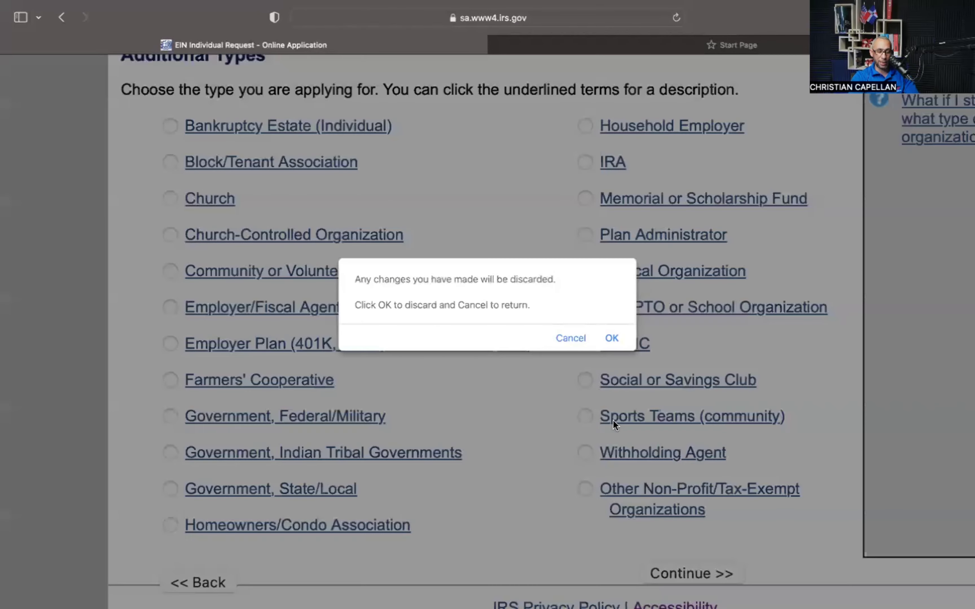
left_click(610, 336)
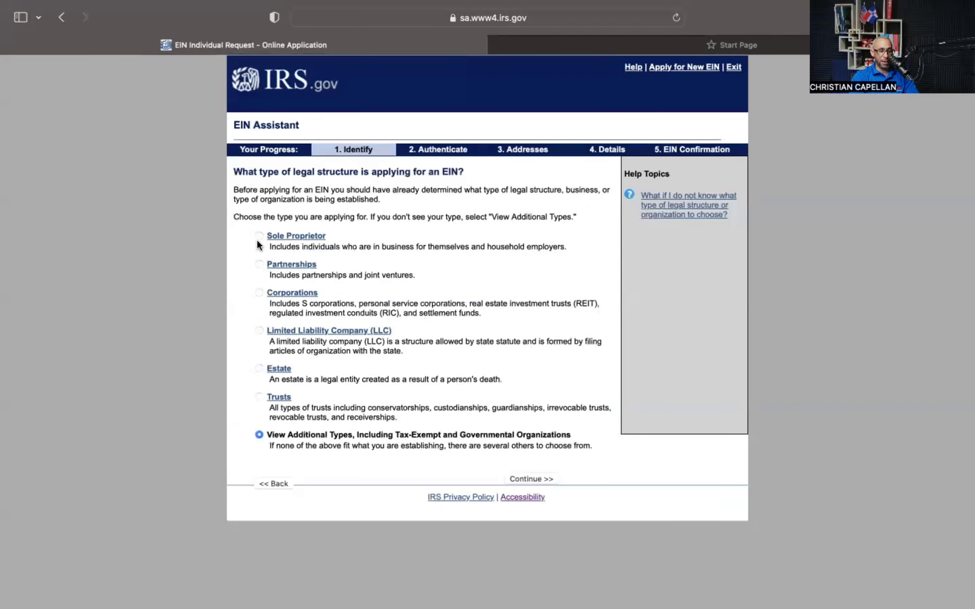
Select Sole Proprietor as the legal structure, then Sole Proprietor again as its specific type.
left_click(259, 236)
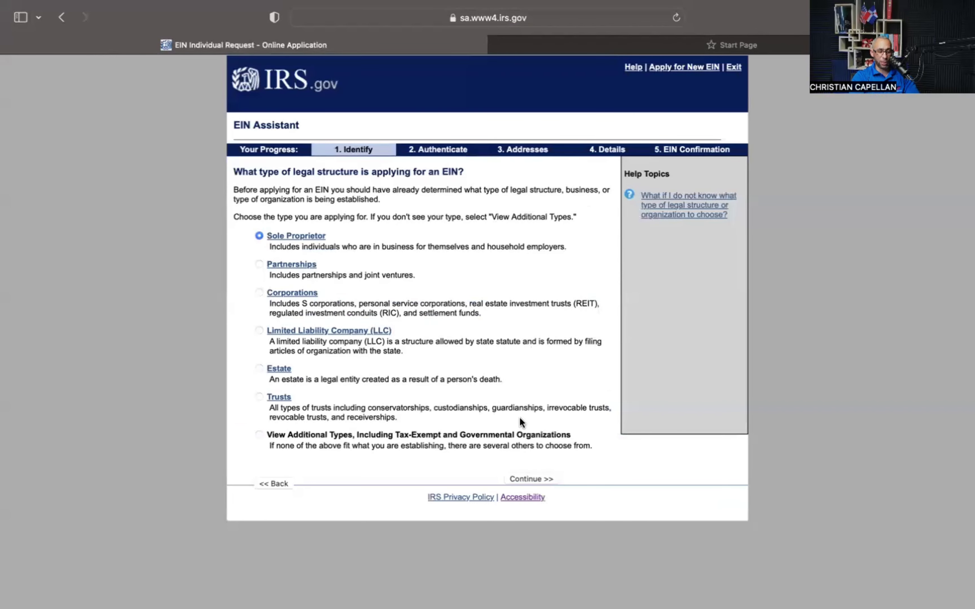
scroll(512, 443, "up", 3)
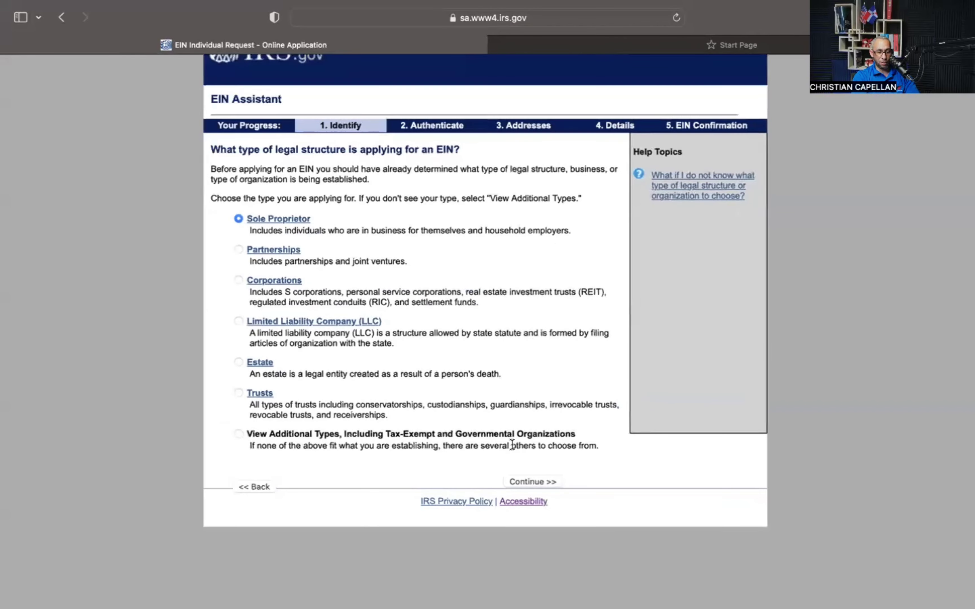
scroll(511, 442, "up", 2)
scroll(511, 444, "up", 1)
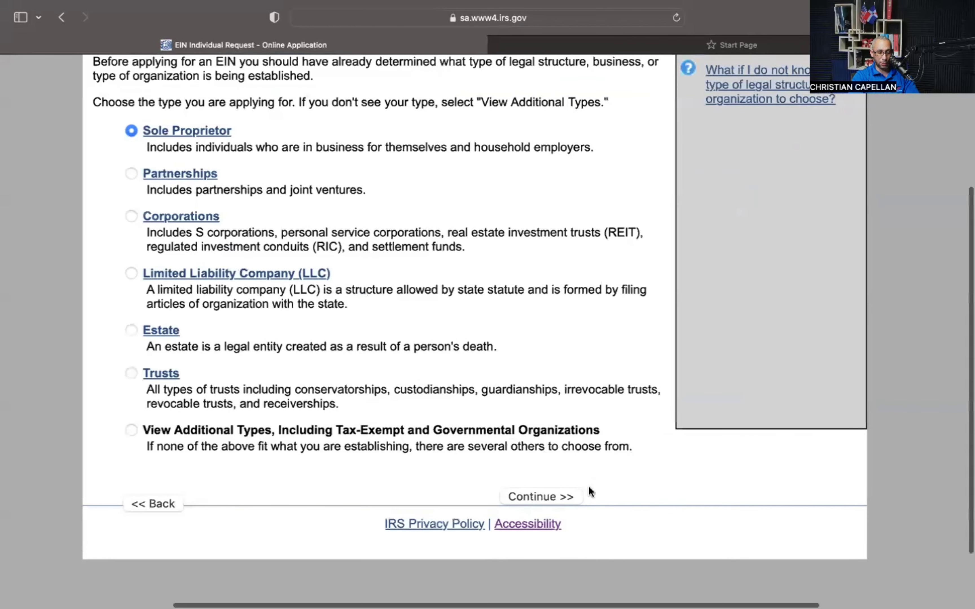
left_click(553, 496)
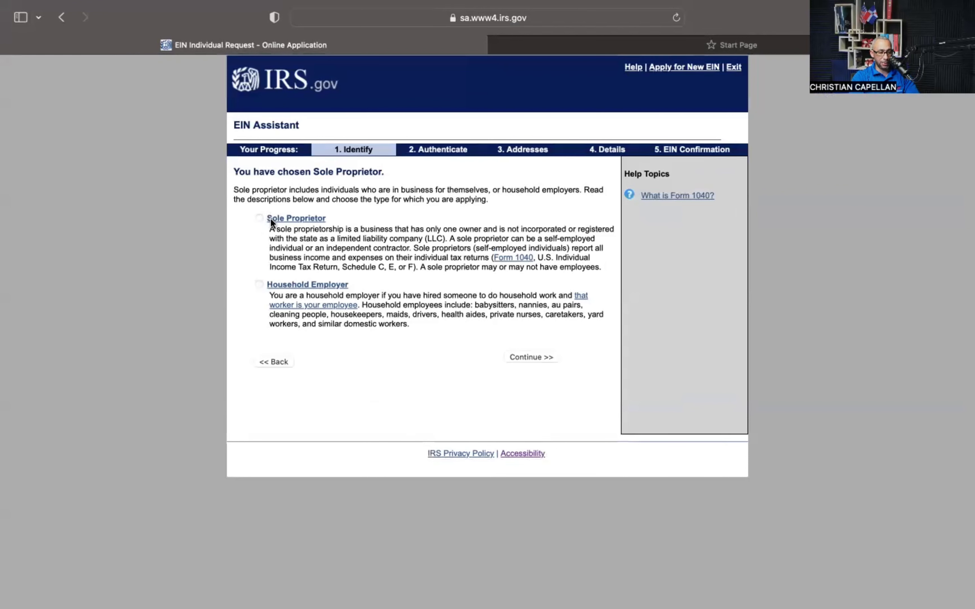
left_click(259, 218)
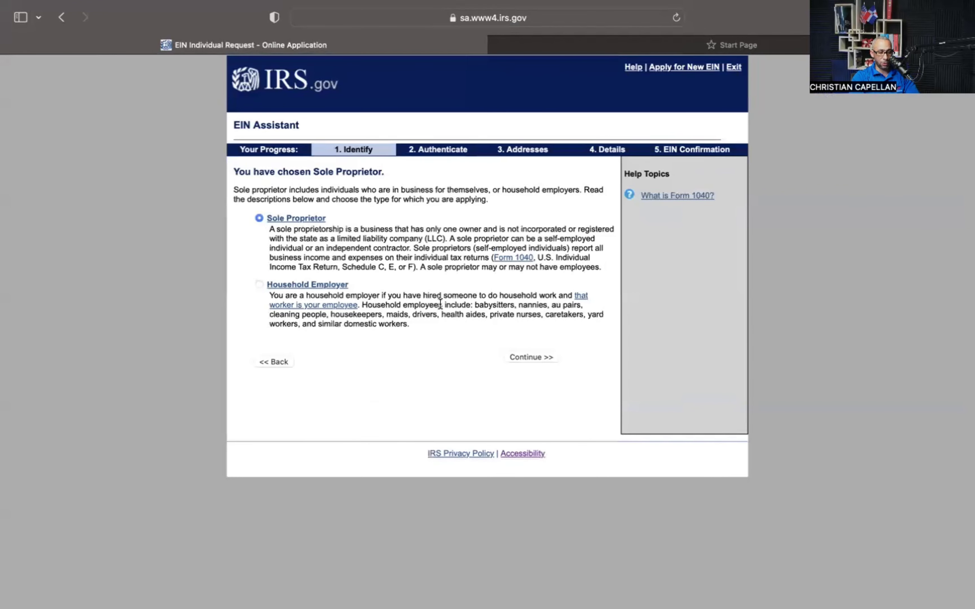
left_click(519, 355)
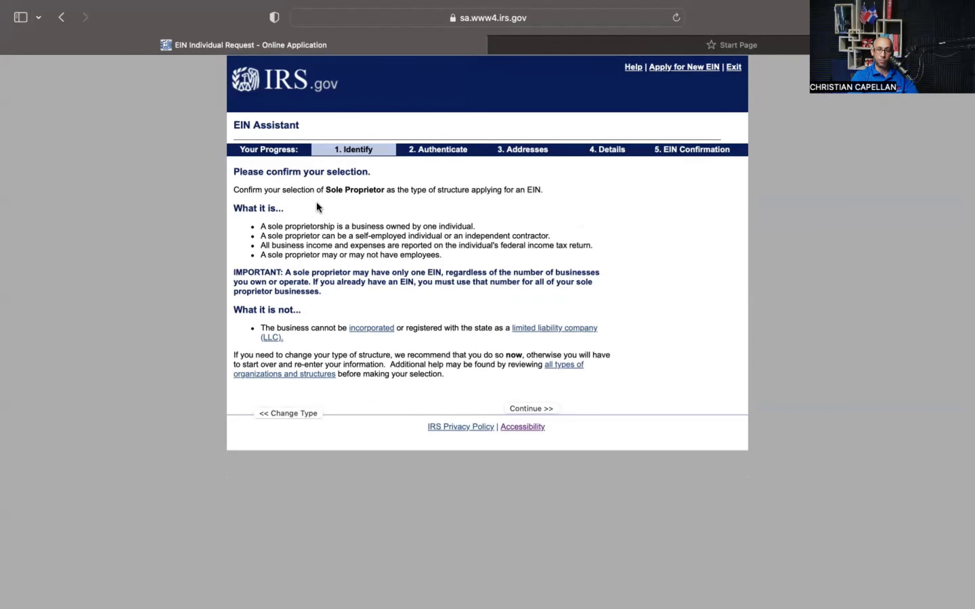
Confirm the Sole Proprietor choice and give 'Started a new business' as the EIN reason.
left_click(522, 409)
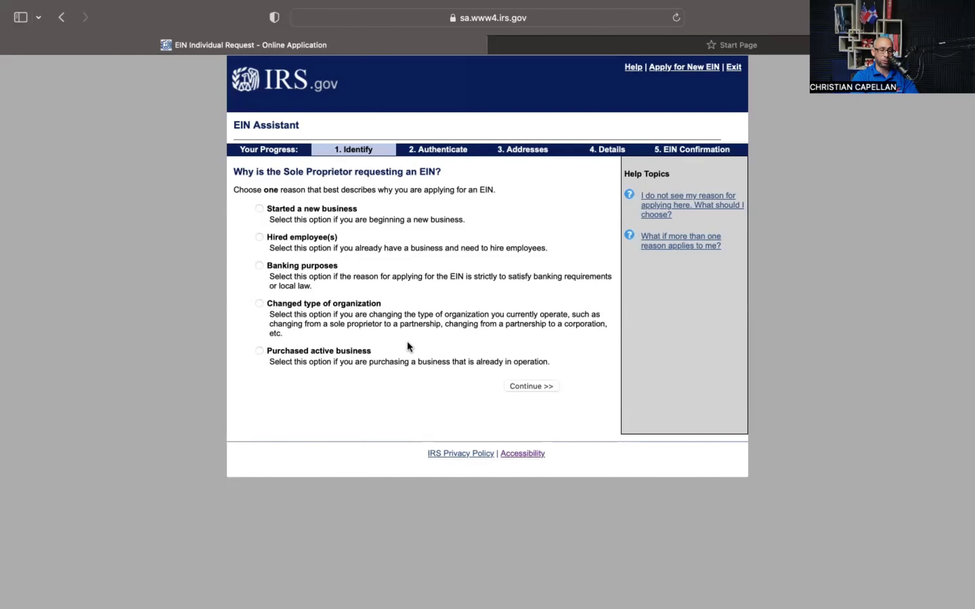
scroll(410, 342, "up", 2)
scroll(410, 343, "up", 3)
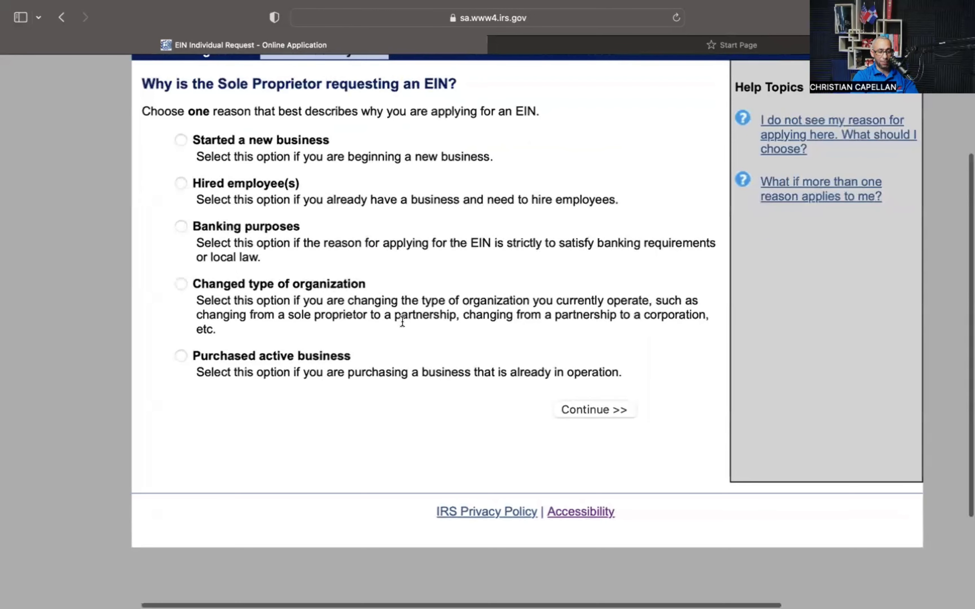
left_click(586, 409)
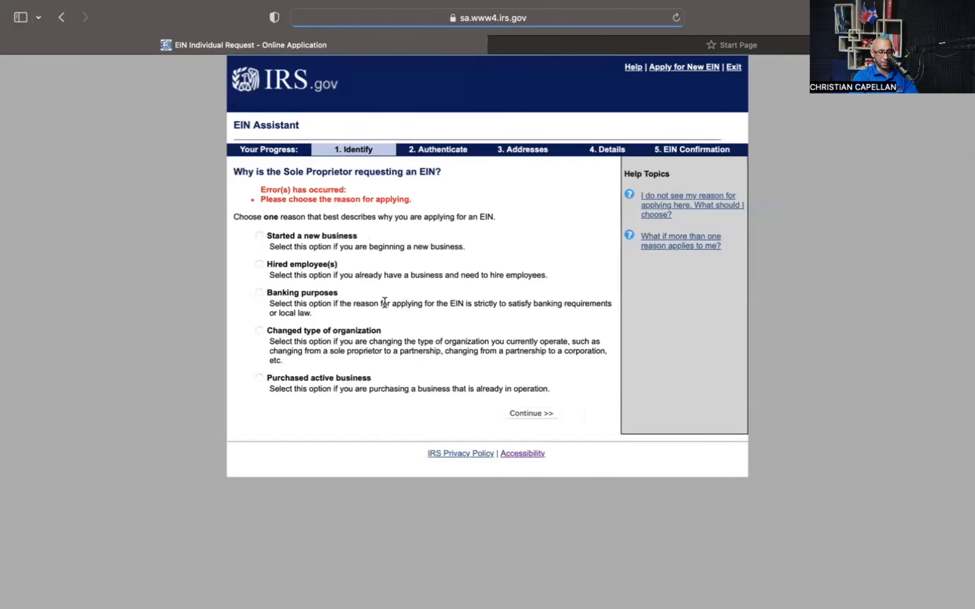
left_click(259, 235)
On the Authenticate form, enter the proprietor's first and last name, then move to the SSN field.
left_click(528, 414)
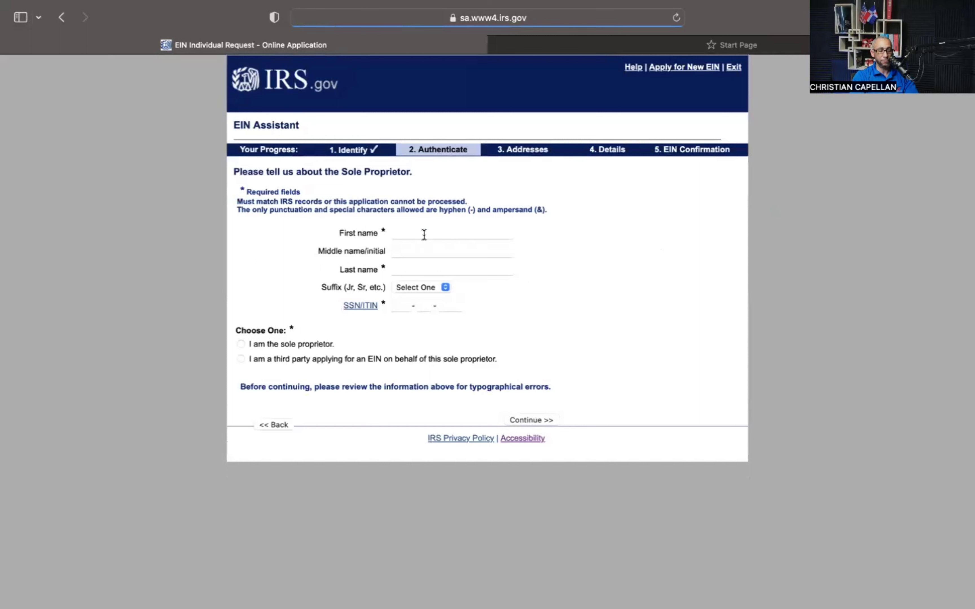
left_click(424, 236)
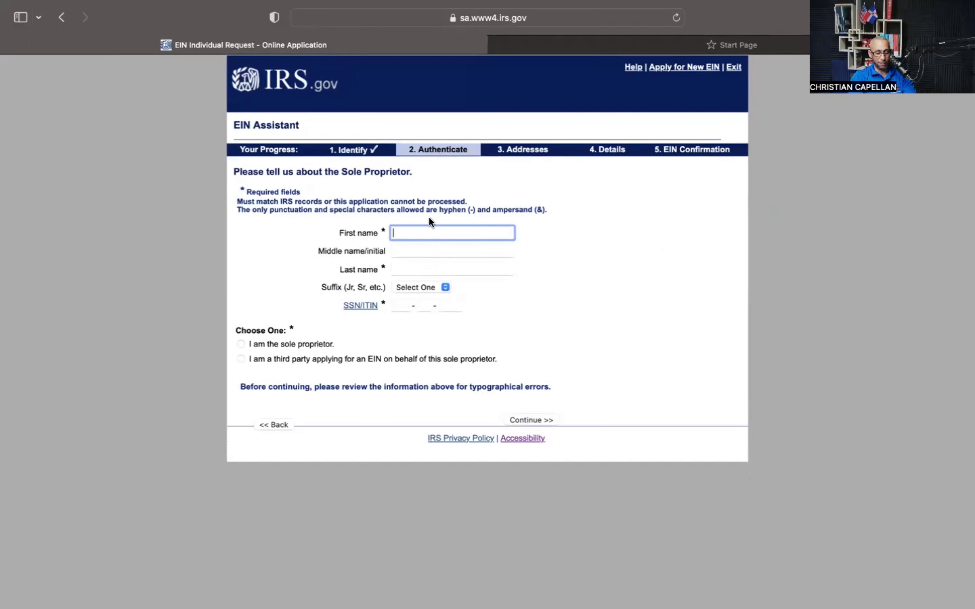
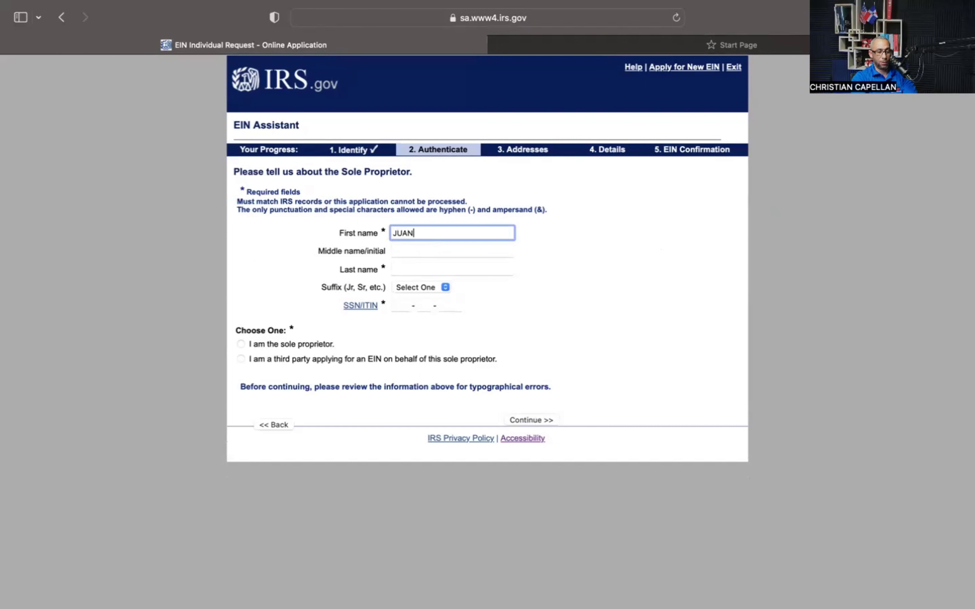
key("Tab")
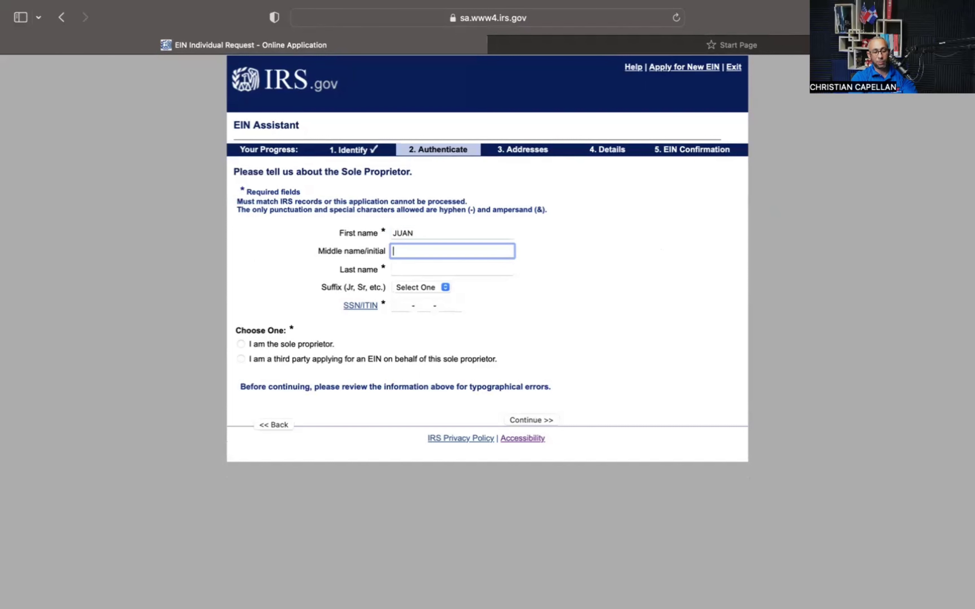
left_click(452, 270)
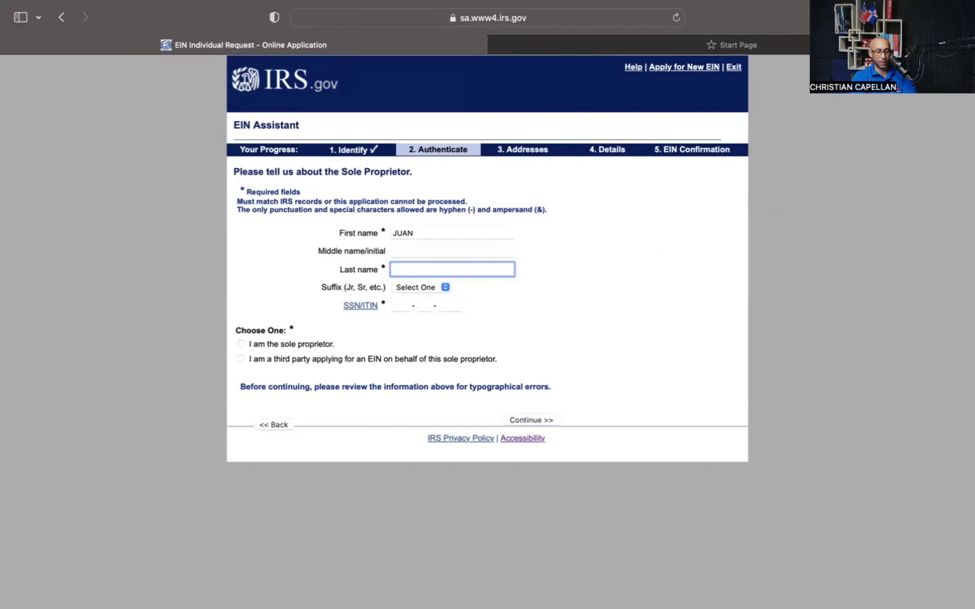
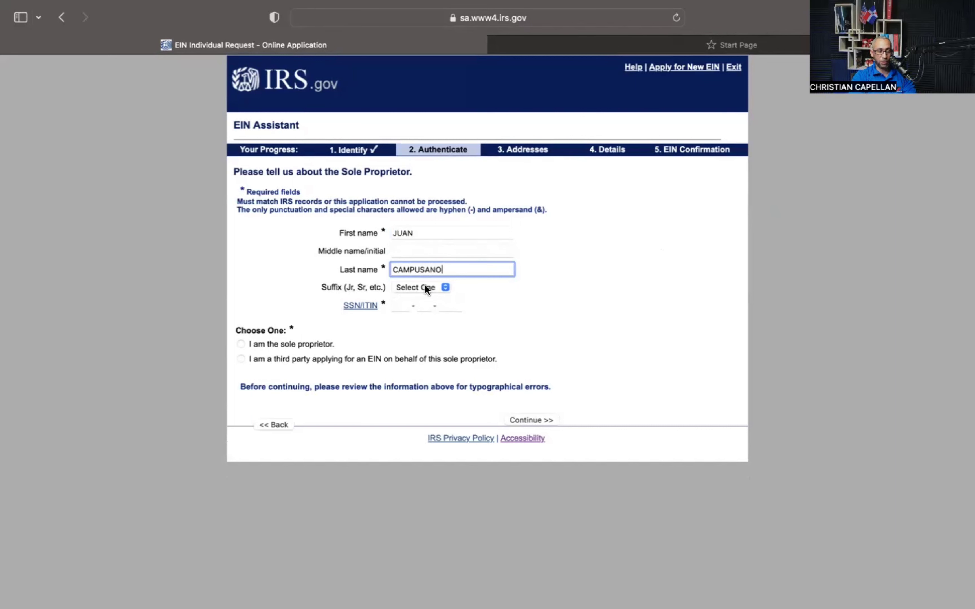
left_click(405, 304)
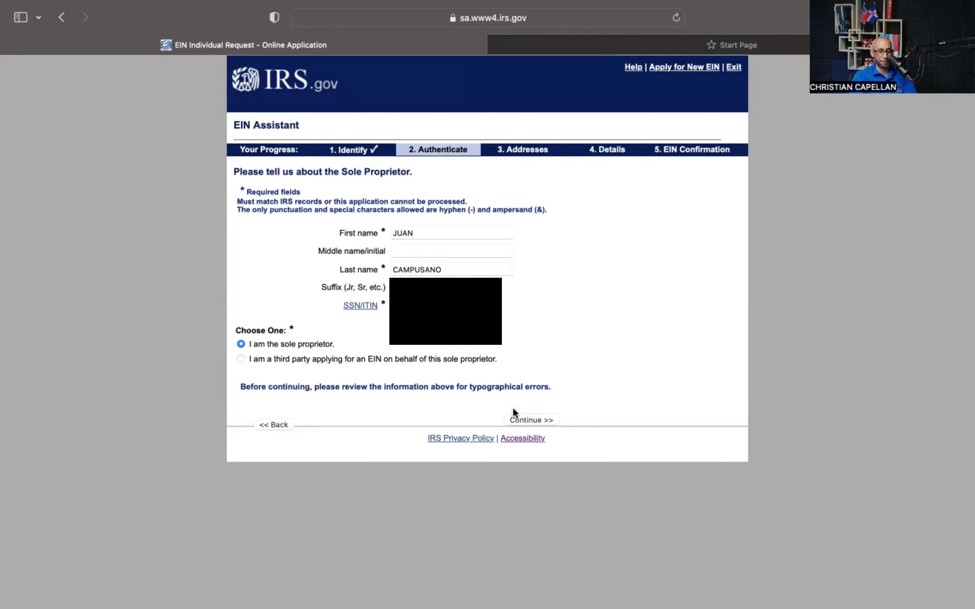
Submit the Authenticate form twice, getting the error that details don't match IRS records.
left_click(519, 419)
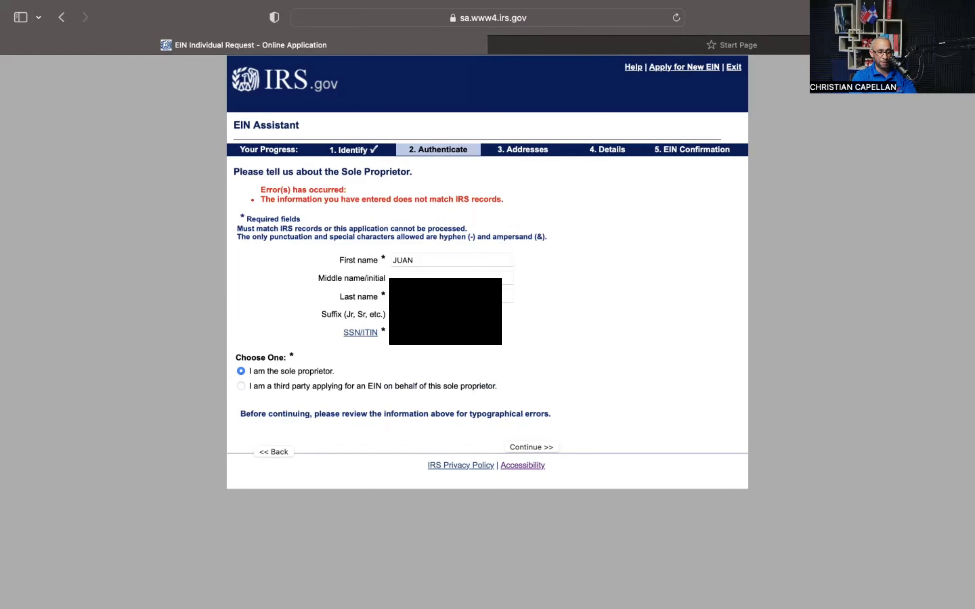
key("Return")
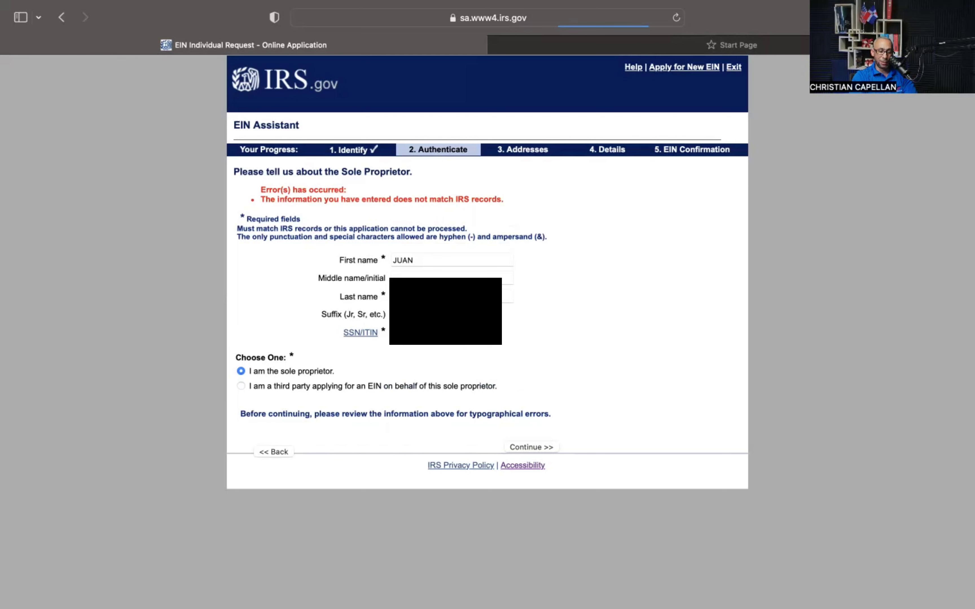
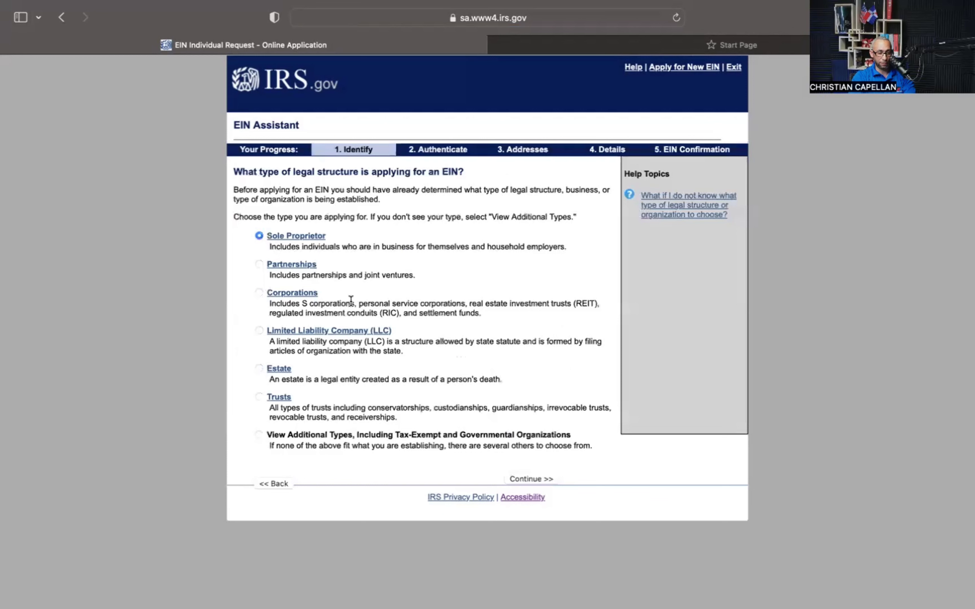
Confirm Sole Proprietor as the entity type and give Started a new business as the reason.
left_click(523, 479)
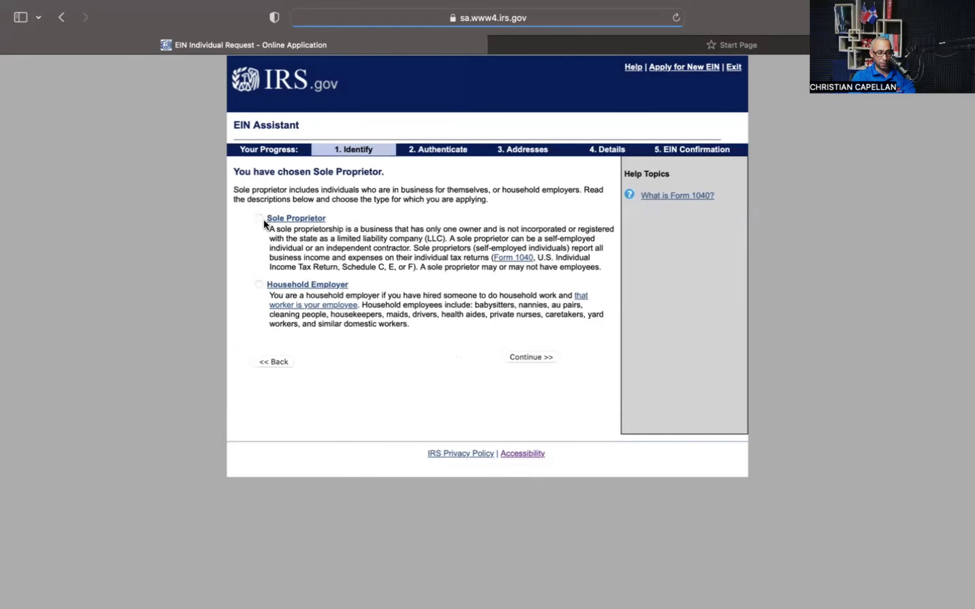
left_click(261, 218)
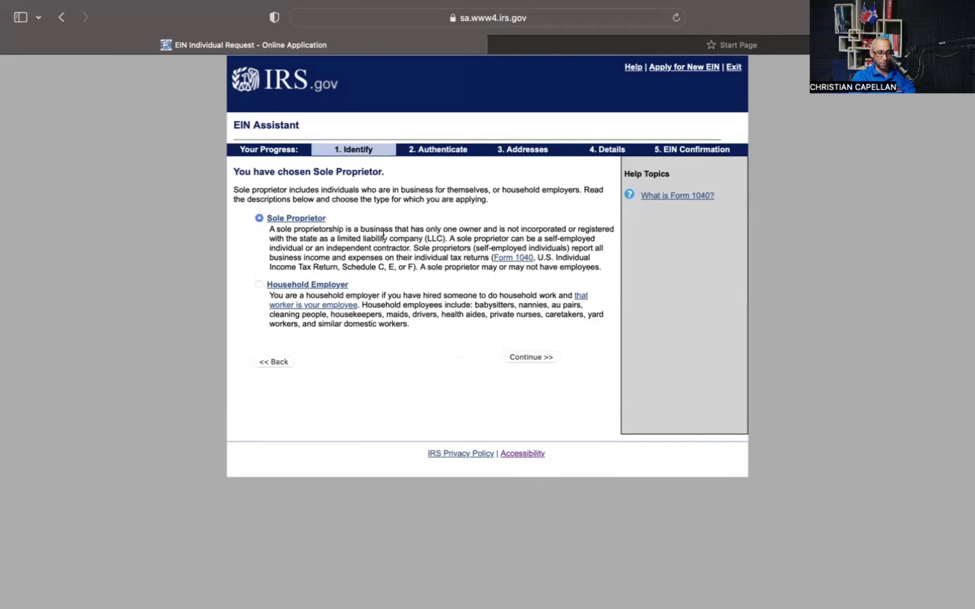
left_click(528, 360)
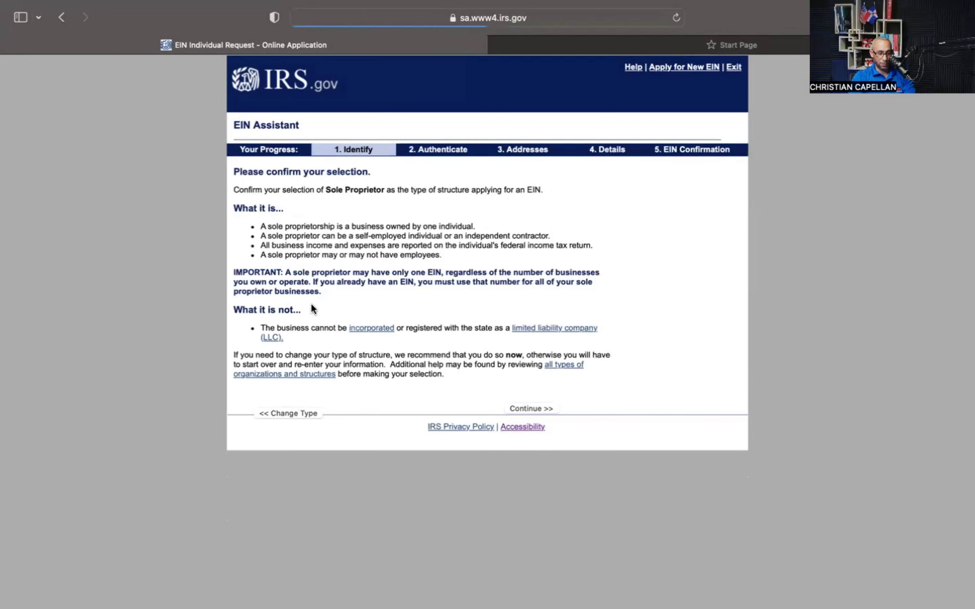
left_click(519, 406)
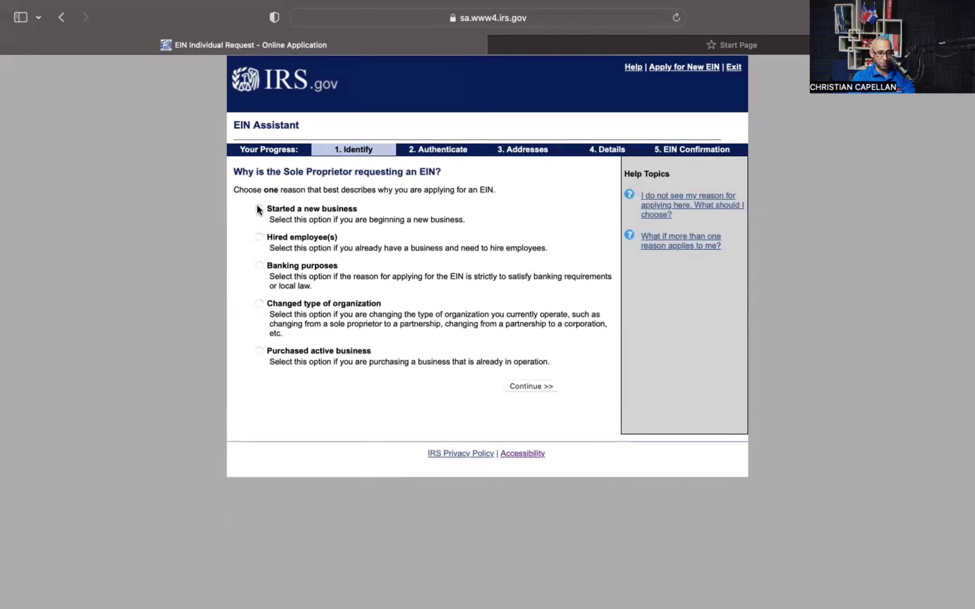
left_click(259, 208)
left_click(528, 388)
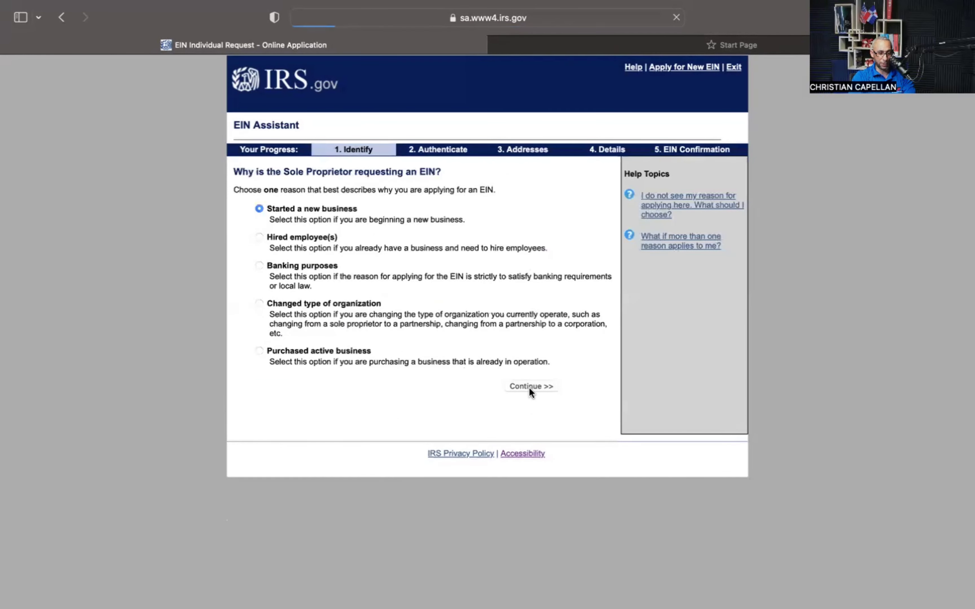
Enter the proprietor's first name, last name and SSN, declare yourself the sole proprietor, and submit.
left_click(396, 232)
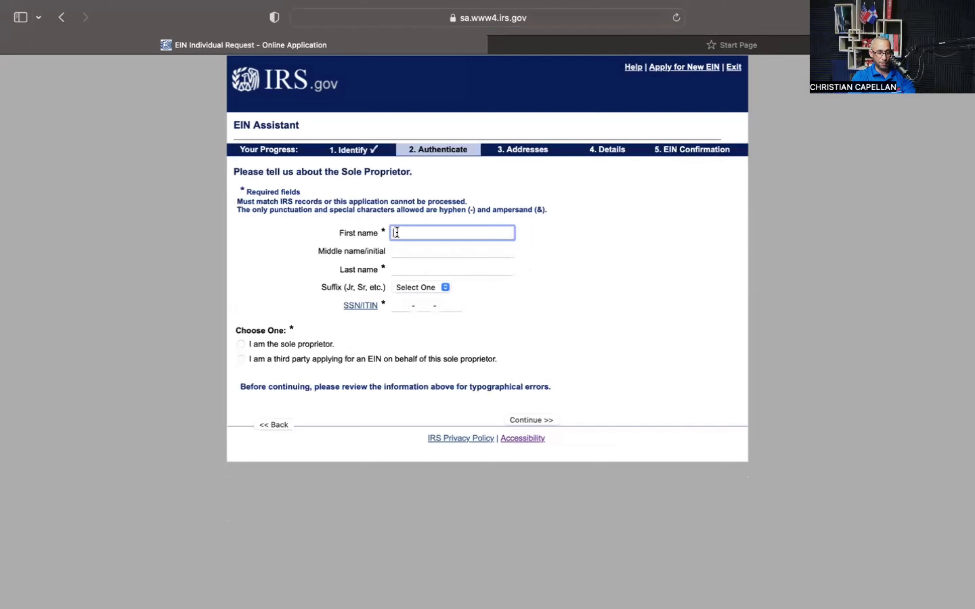
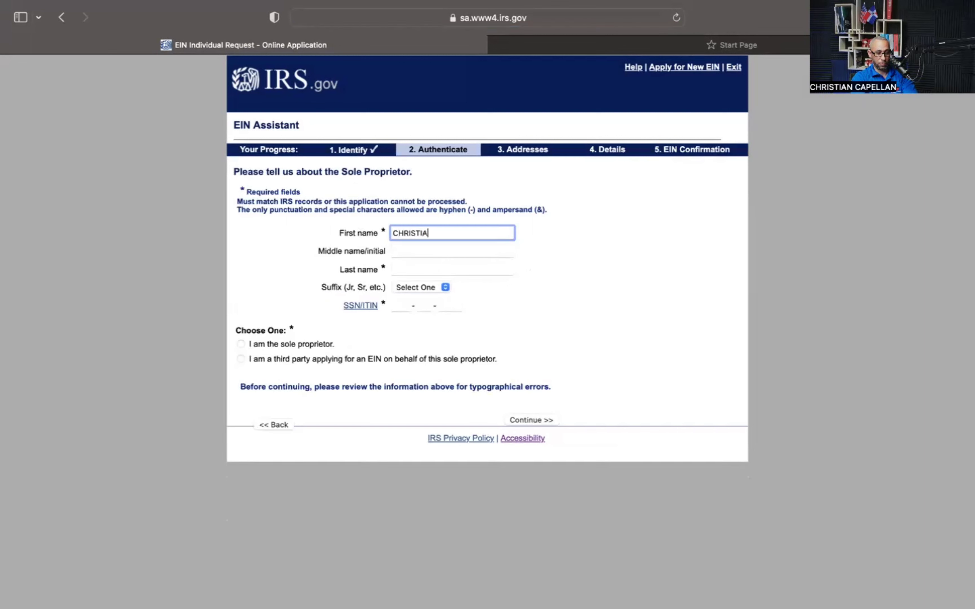
key("Tab")
key("Tab")
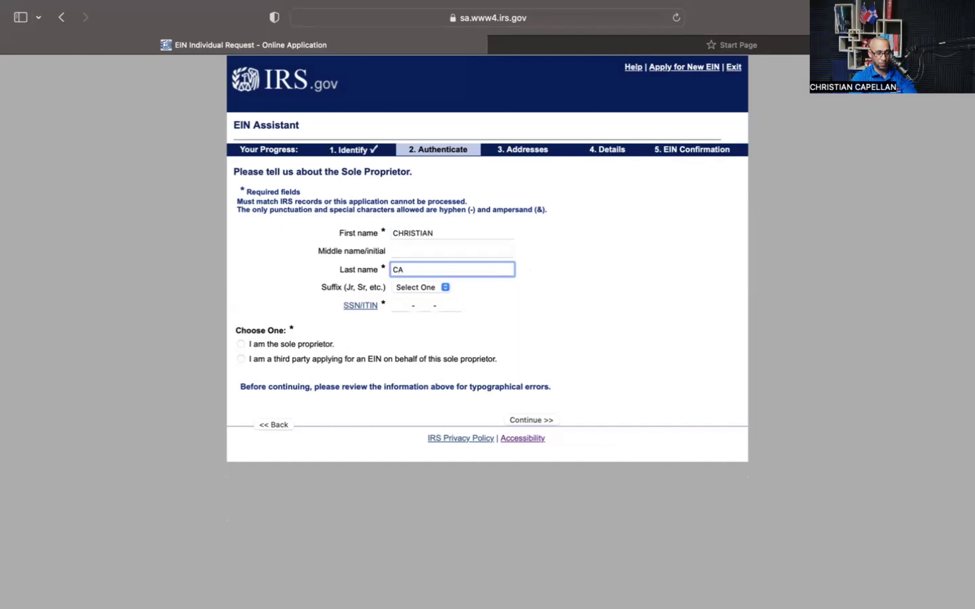
key("Tab")
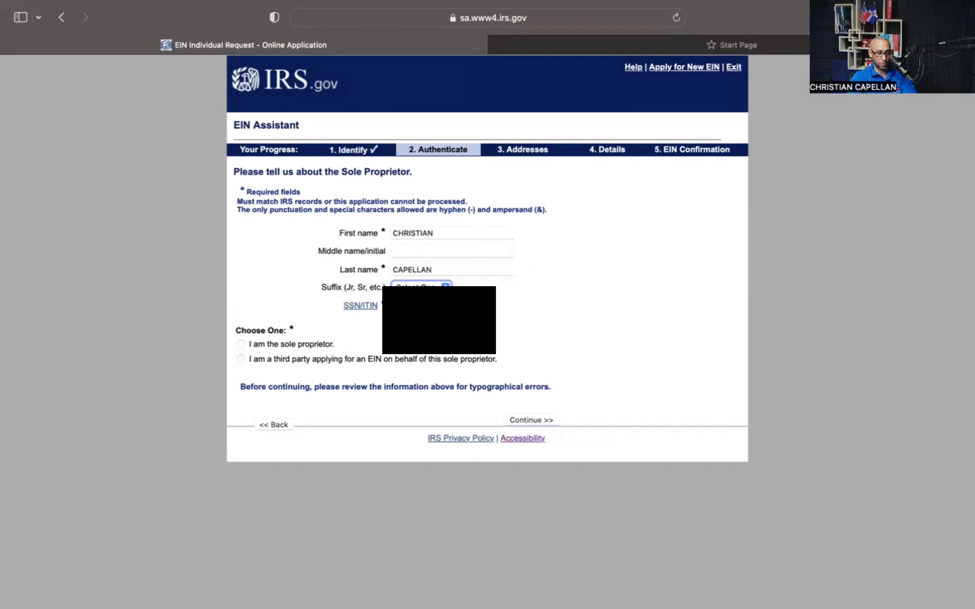
key("Tab")
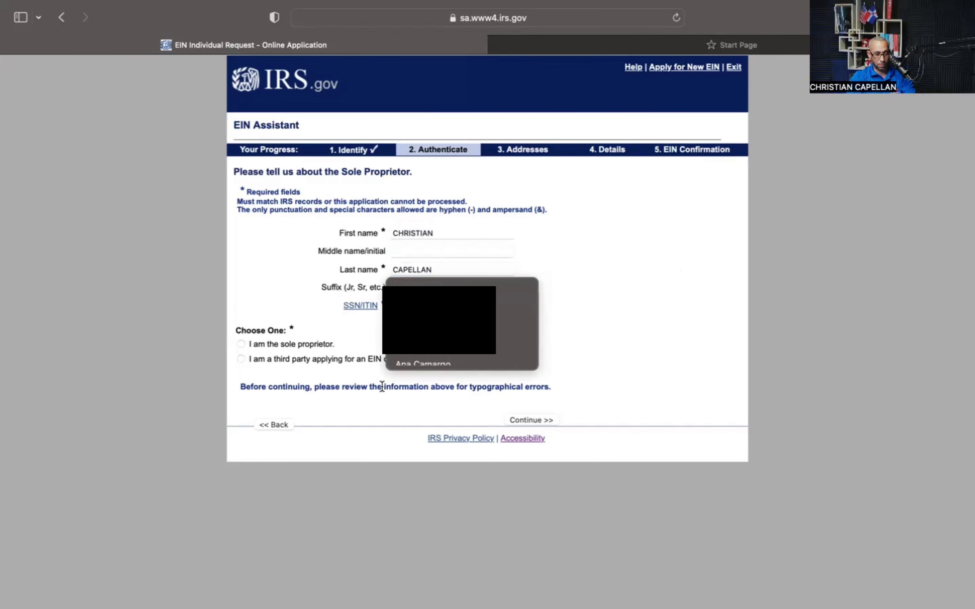
left_click(352, 327)
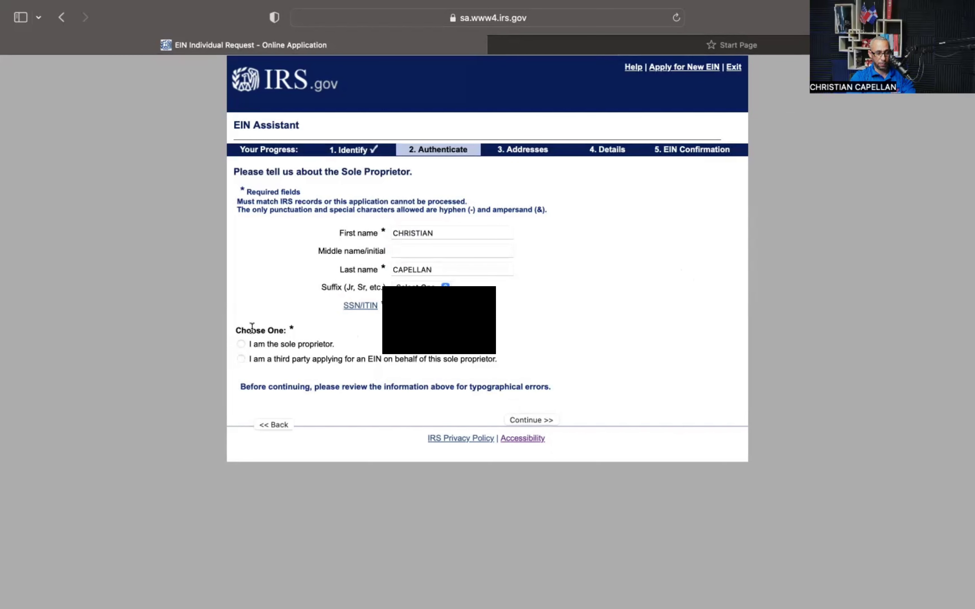
left_click(241, 344)
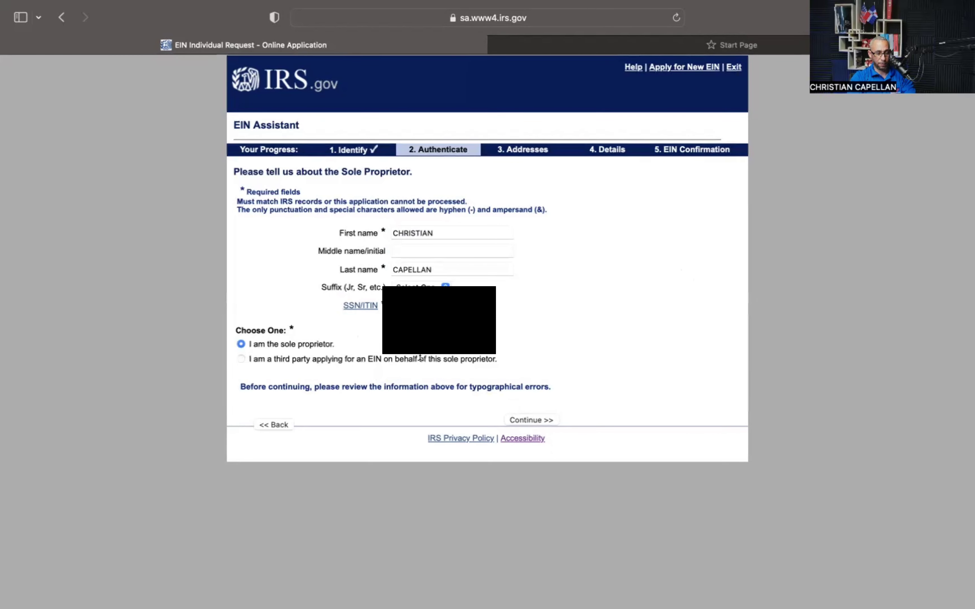
left_click(531, 420)
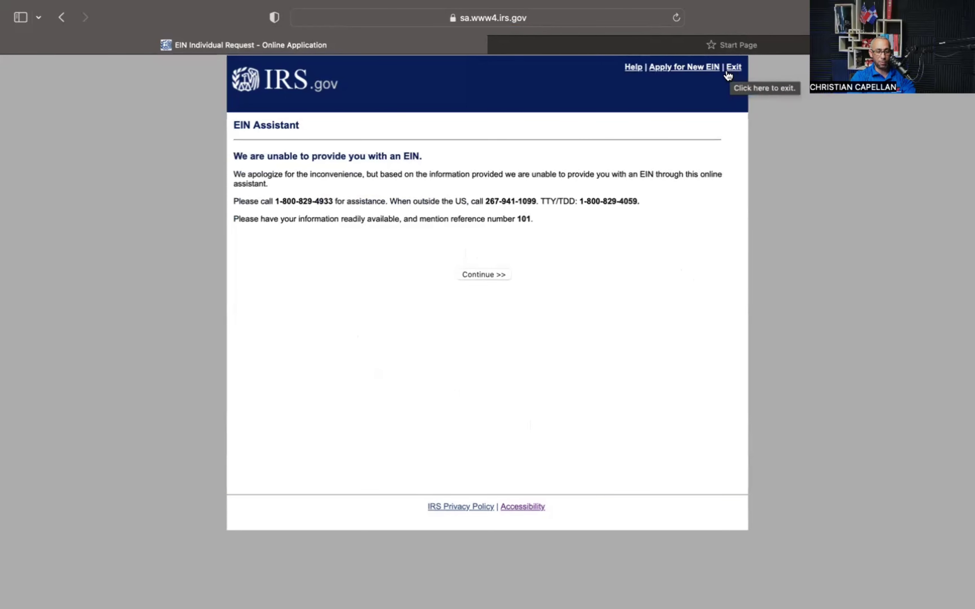
Discard the current application, dismiss the authorized-use warning, and begin a fresh EIN application.
left_click(700, 72)
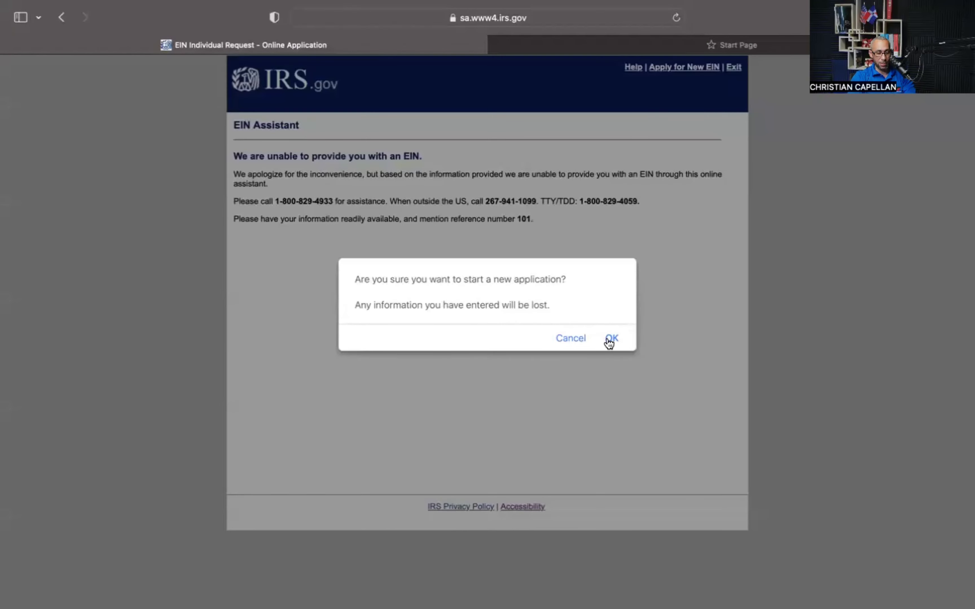
left_click(607, 341)
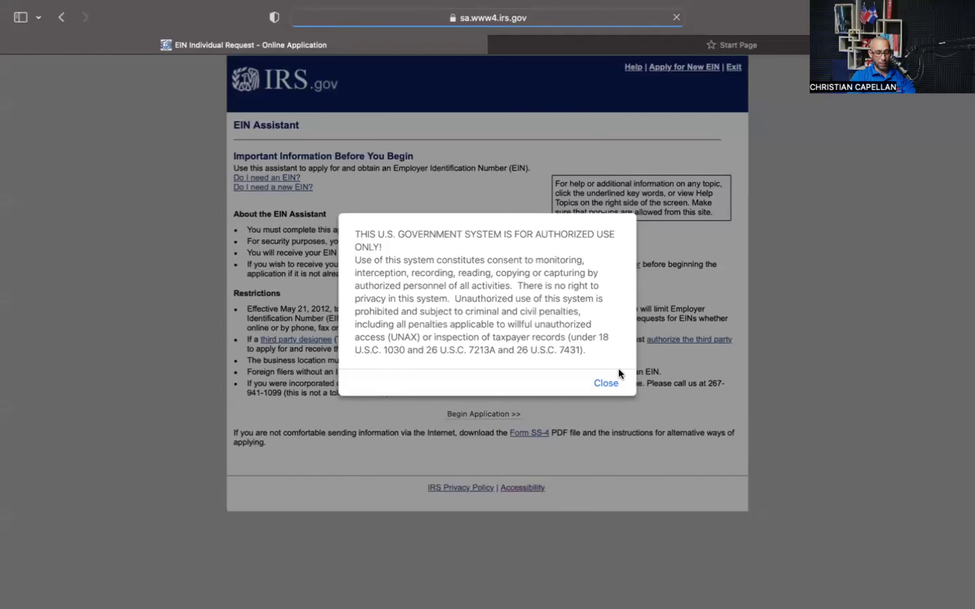
left_click(605, 383)
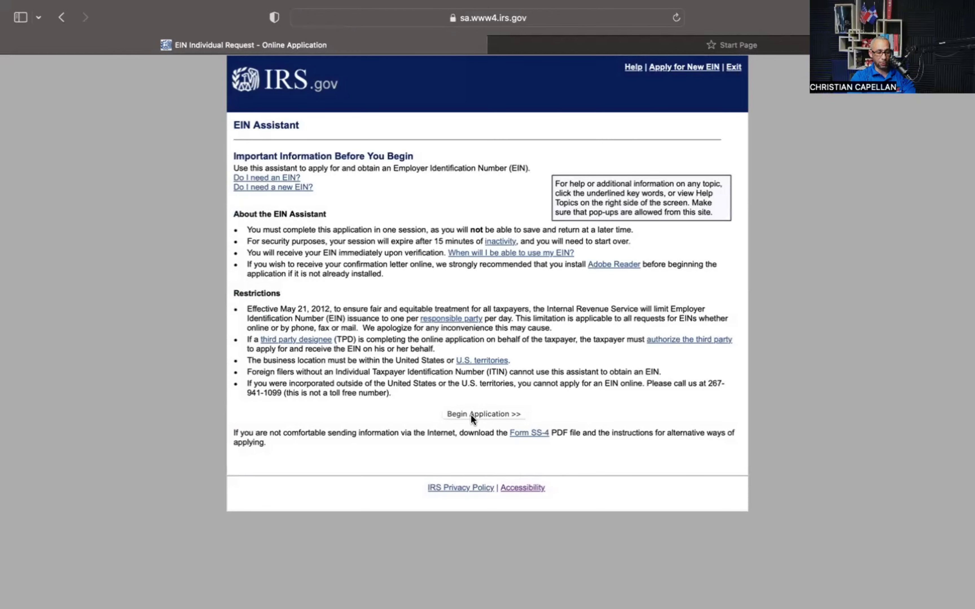
left_click(471, 414)
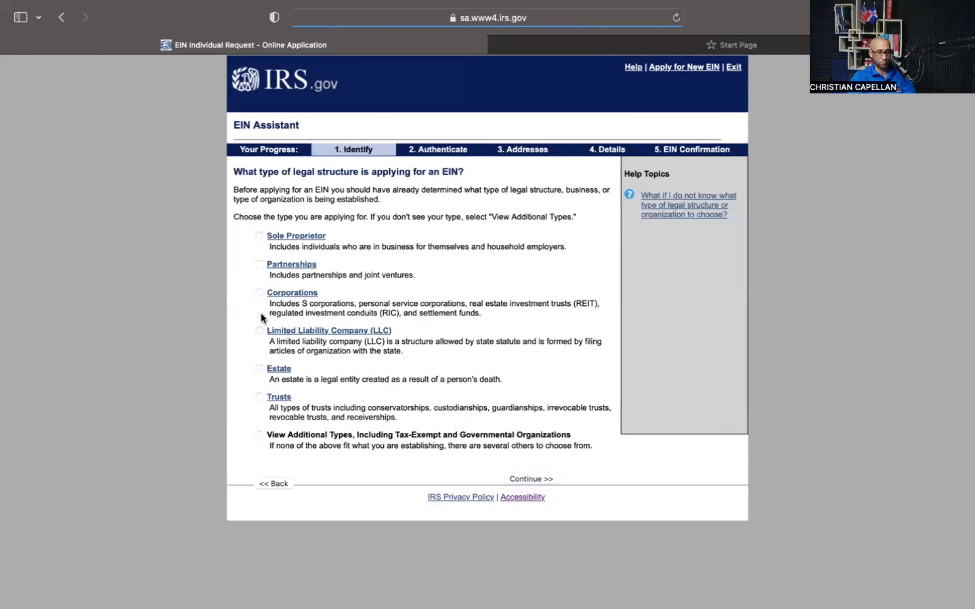
Choose Corporations as the legal structure, then S Corporation as the corporation type.
left_click(259, 293)
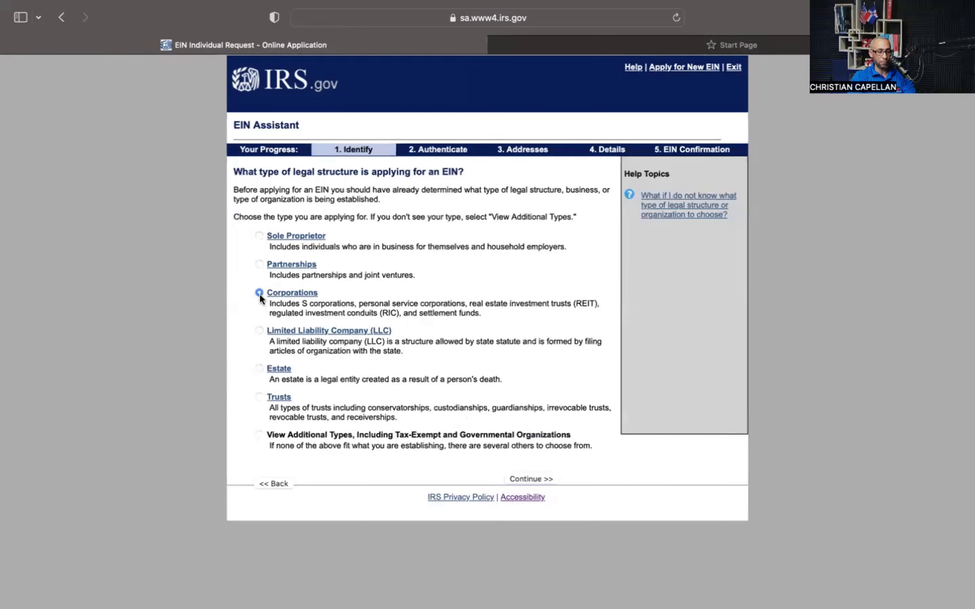
left_click(520, 480)
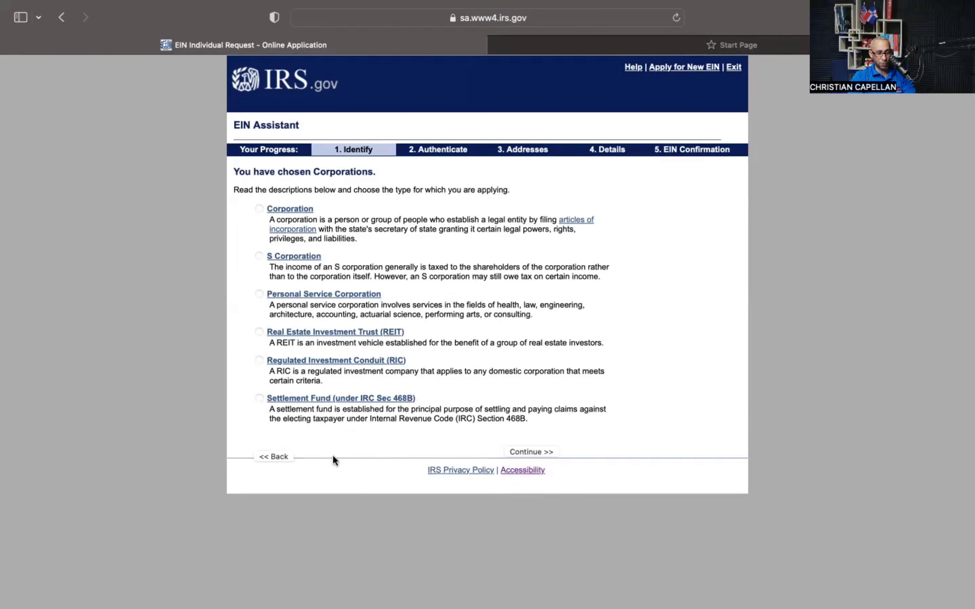
left_click(276, 458)
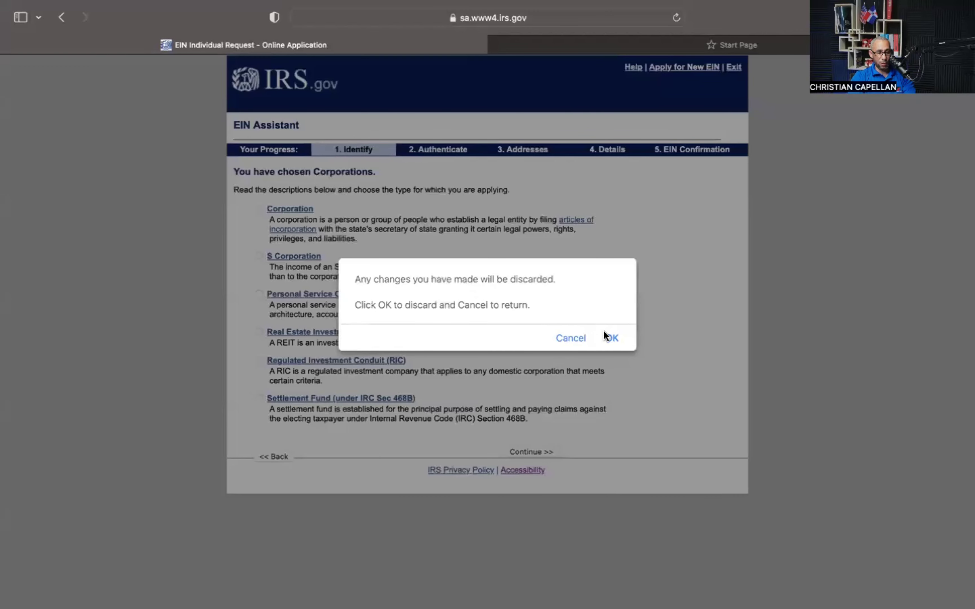
left_click(612, 340)
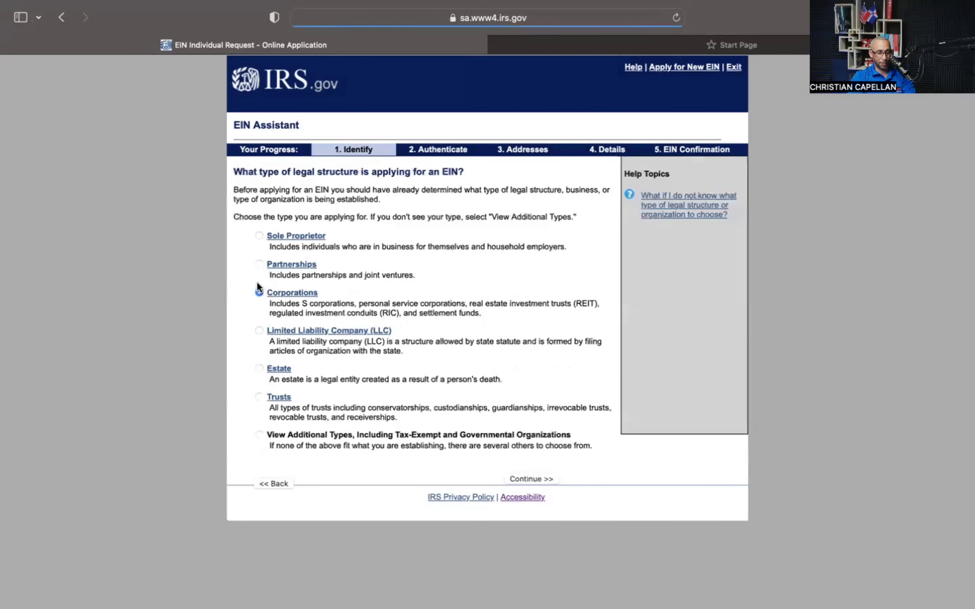
left_click(523, 478)
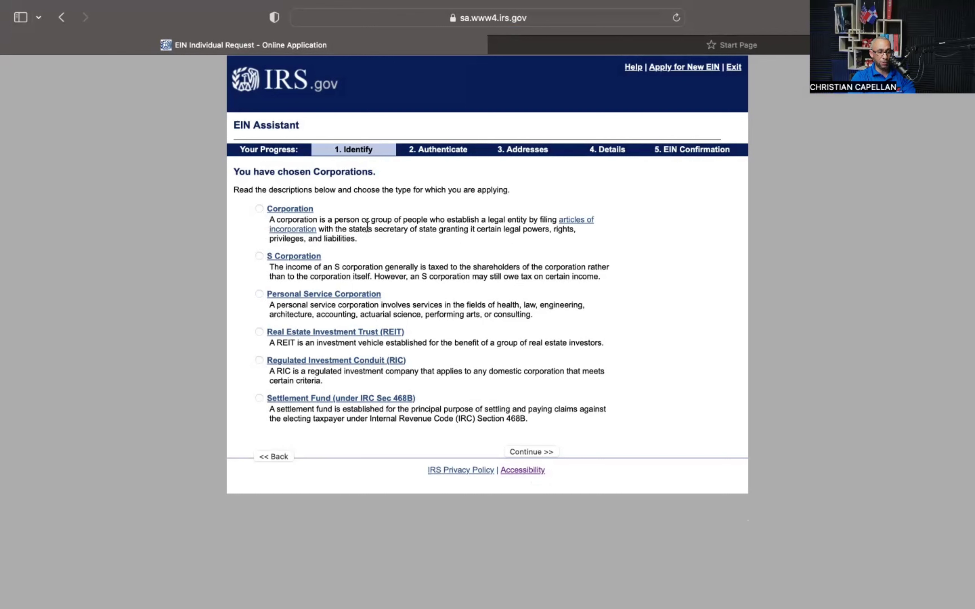
left_click(258, 257)
Confirm S Corporation and select Started a new business as the reason for the EIN.
left_click(531, 450)
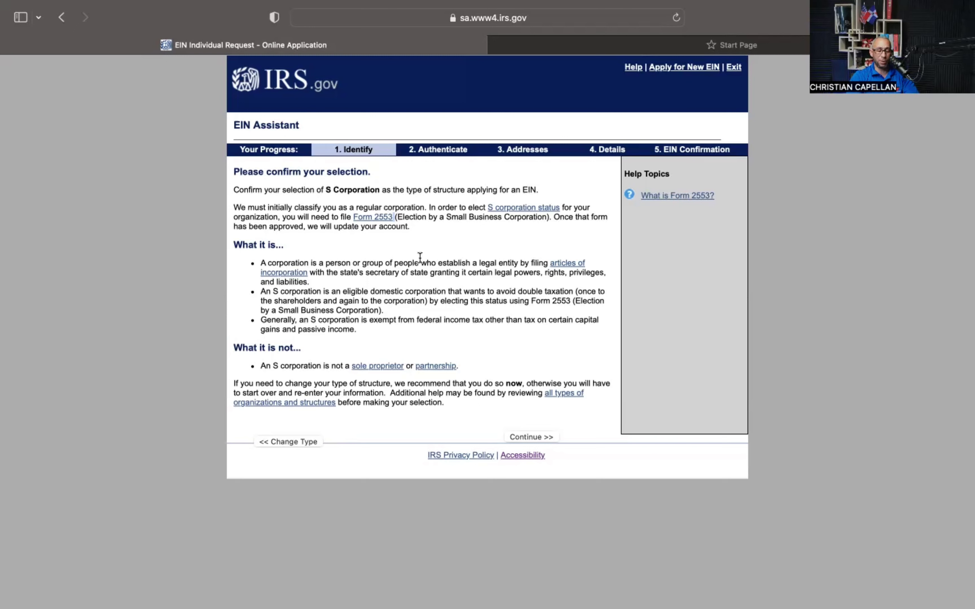
left_click(523, 436)
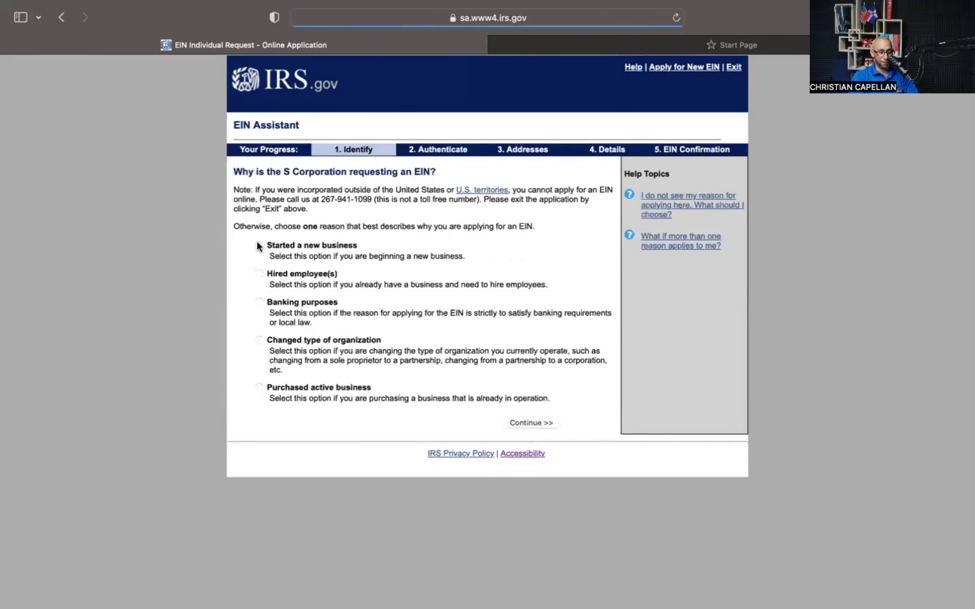
left_click(258, 245)
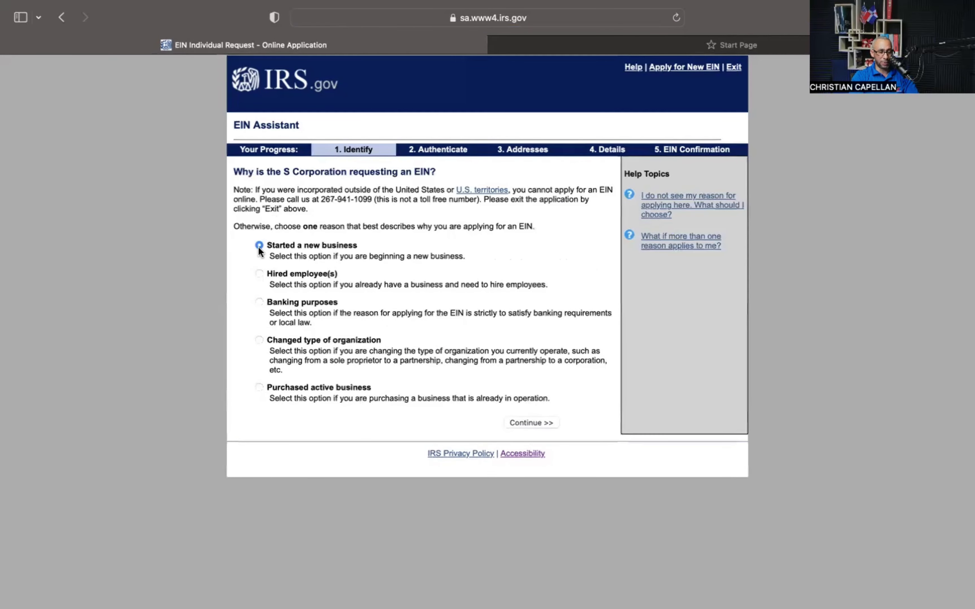
Enter the responsible party's first name, last name and SSN/ITIN.
left_click(535, 421)
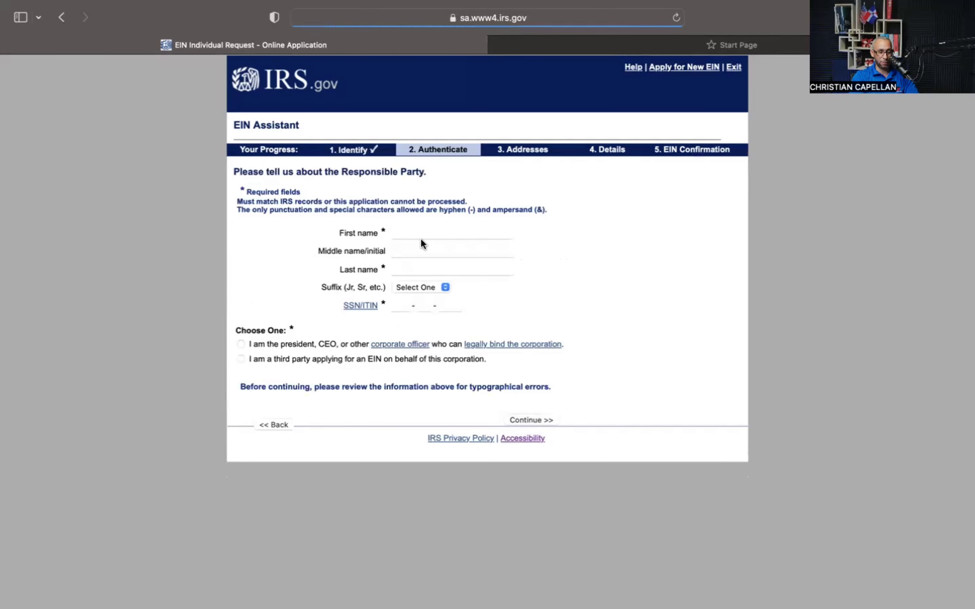
left_click(418, 234)
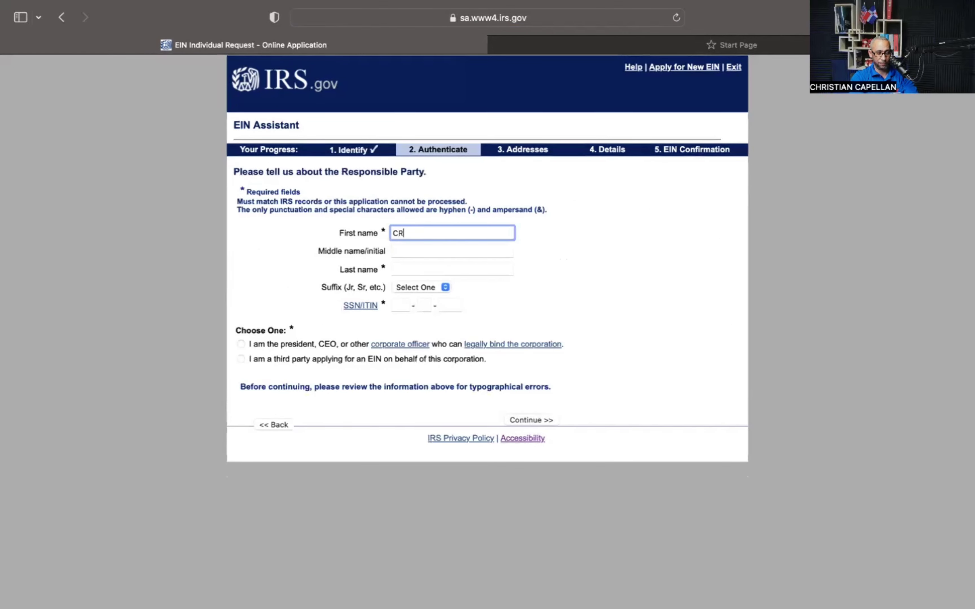
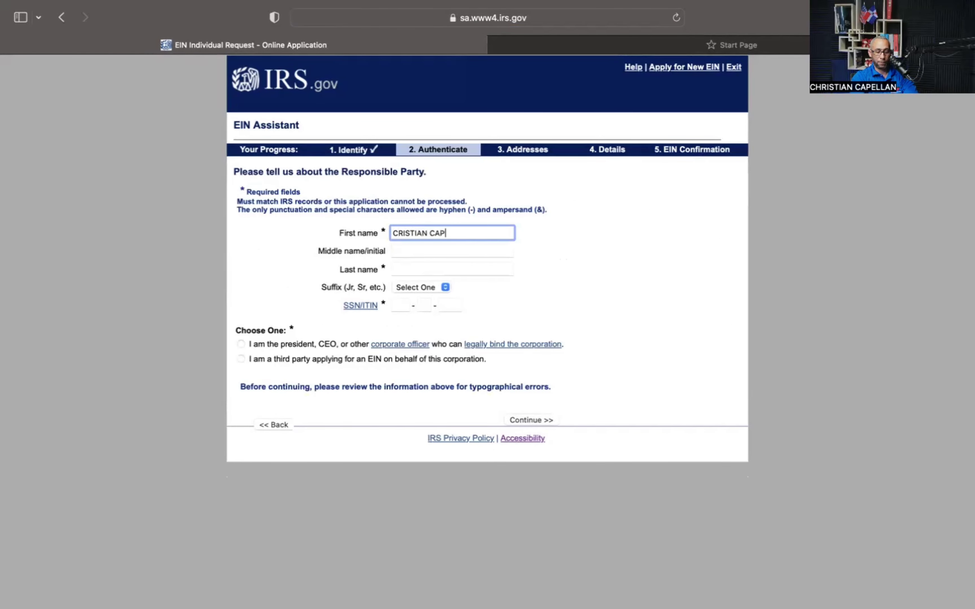
key("Tab")
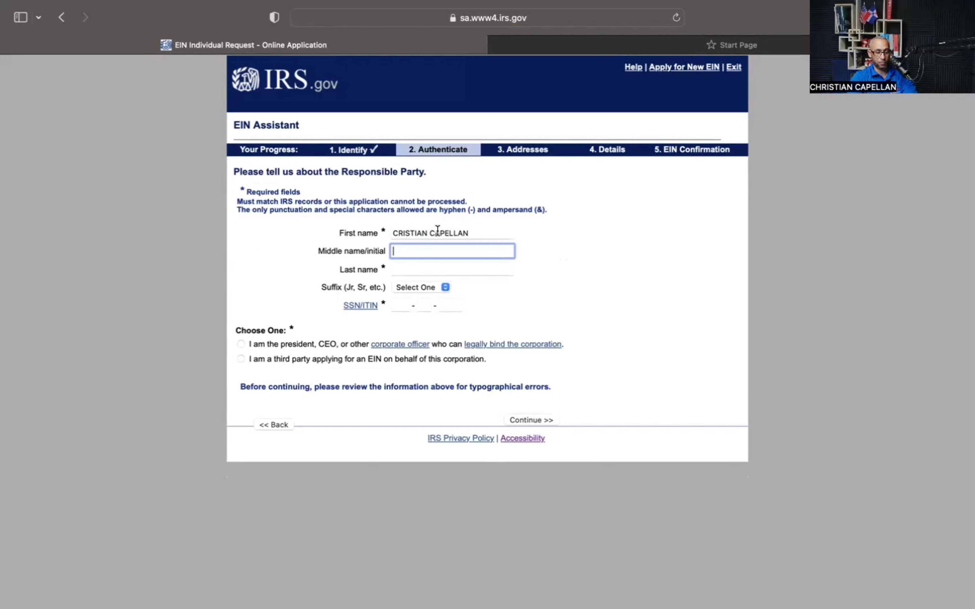
left_click(441, 233)
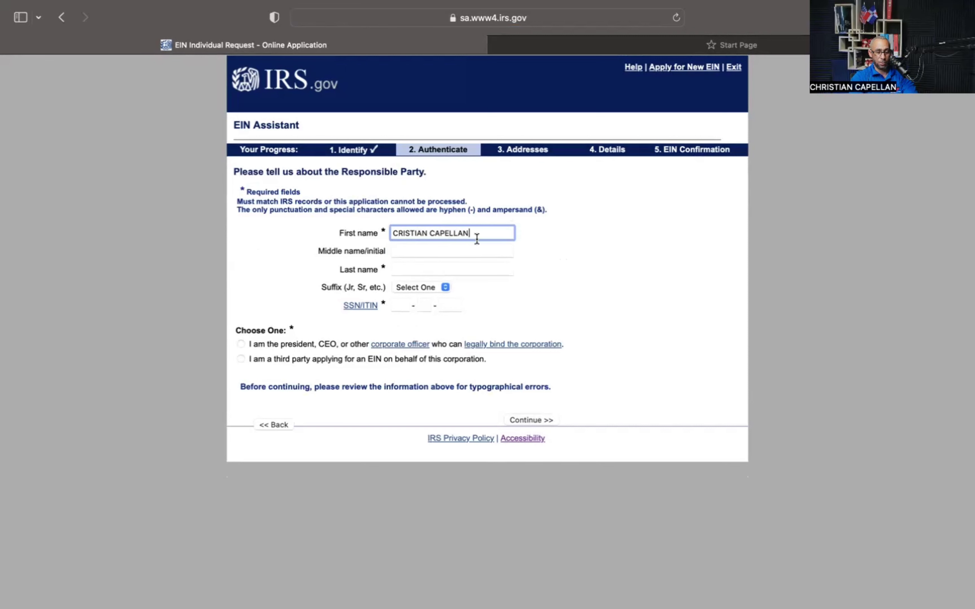
key("BackSpace")
key("BackSpace")
key("BackSpace")
key("BackSpace")
key("BackSpace")
key("BackSpace")
key("BackSpace")
key("BackSpace")
key("BackSpace")
key("Tab")
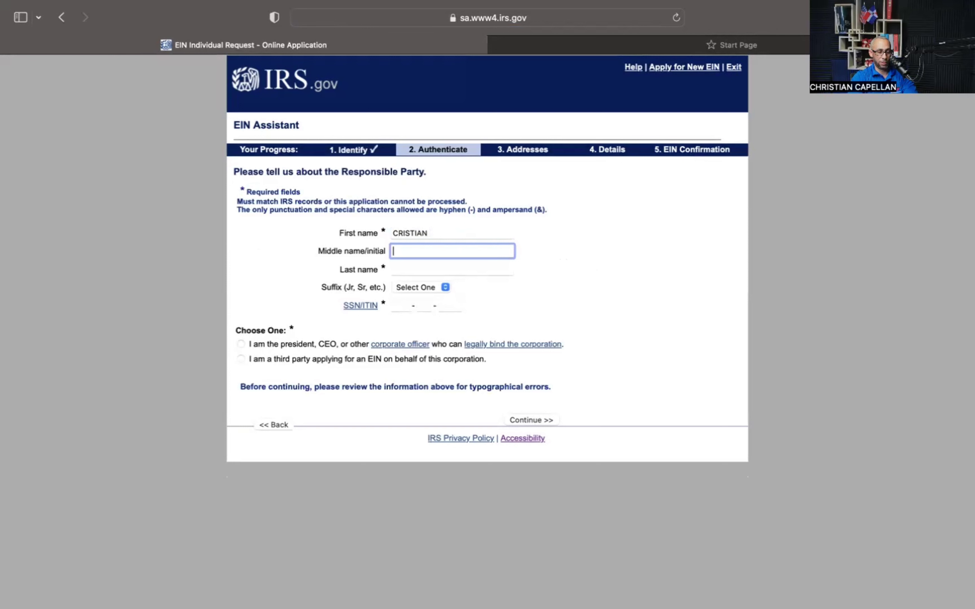
key("Tab")
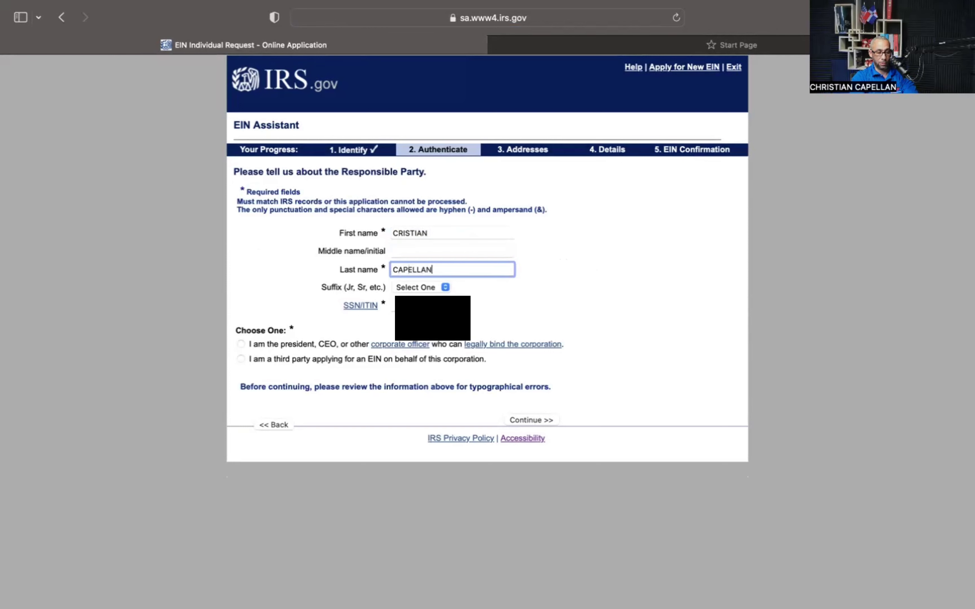
key("Tab")
key("Tab")
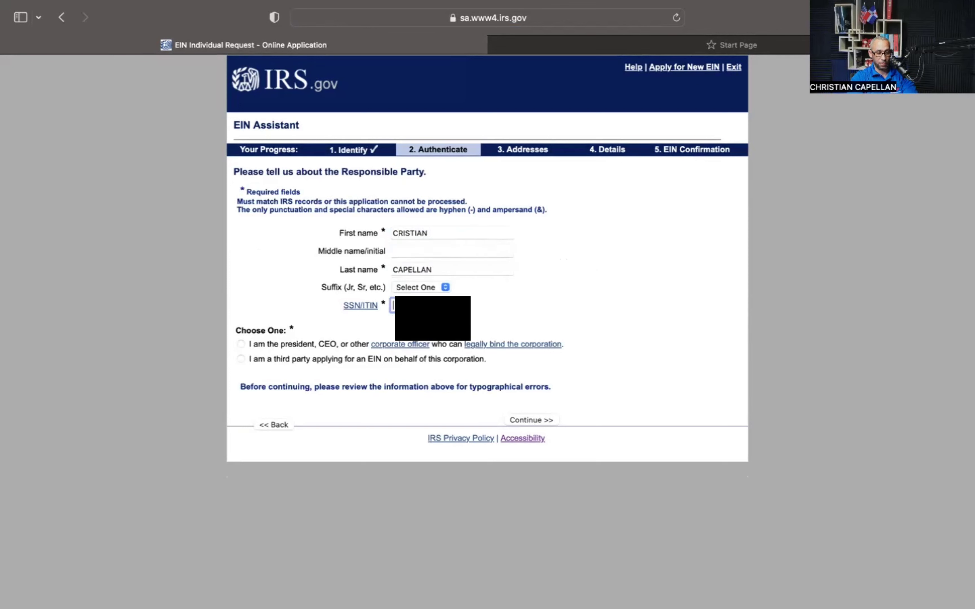
key("Tab")
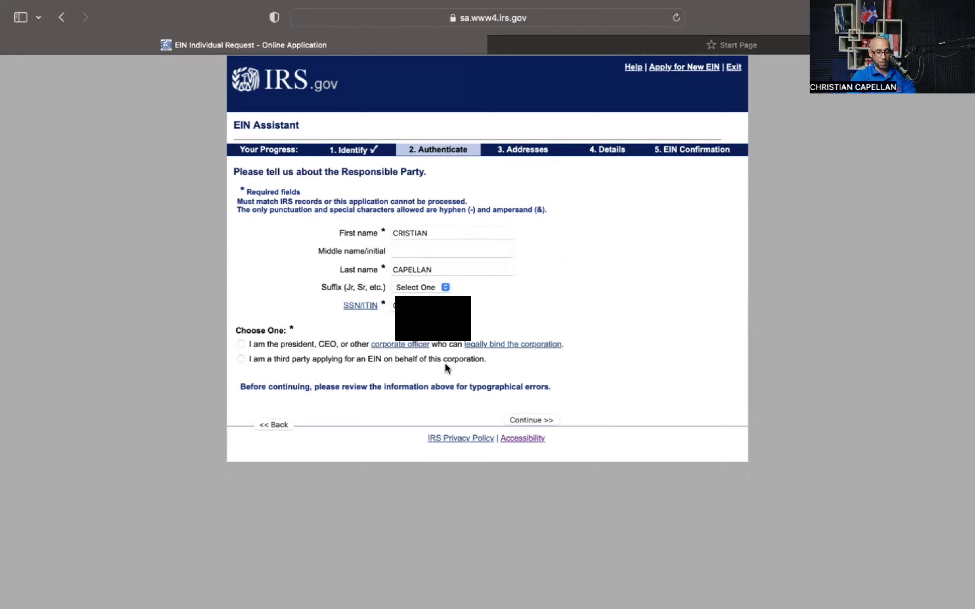
Mark the responsible party as president, CEO or other corporate officer and submit.
left_click(523, 418)
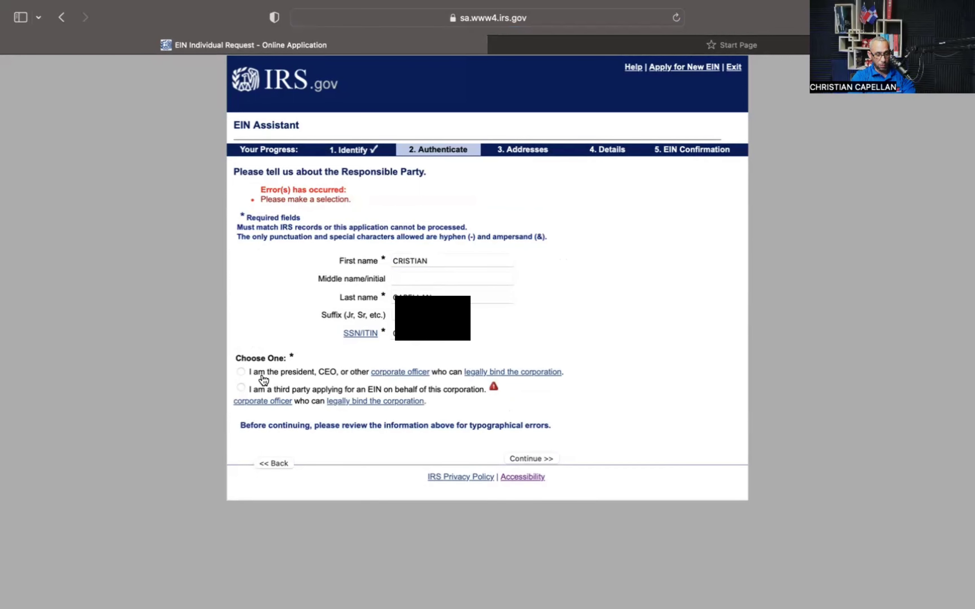
left_click(241, 372)
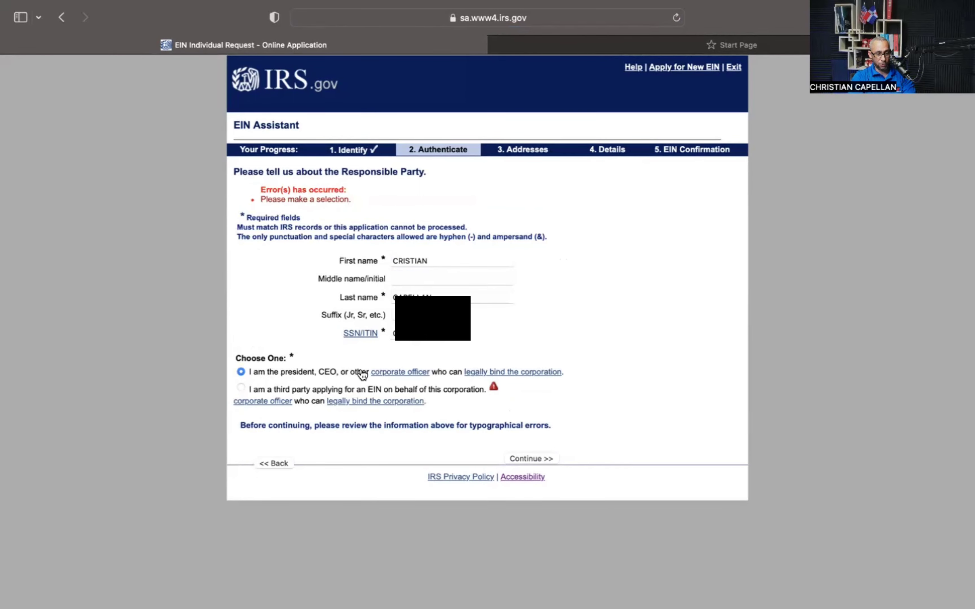
left_click(523, 458)
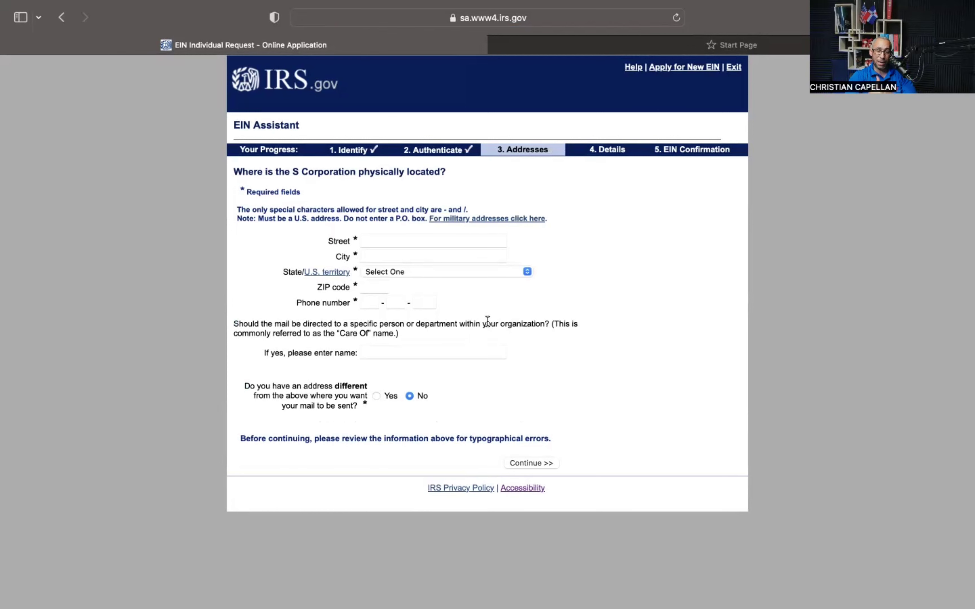
Enter the corporation's street address, city, Massachusetts as the state, and ZIP code.
left_click(384, 239)
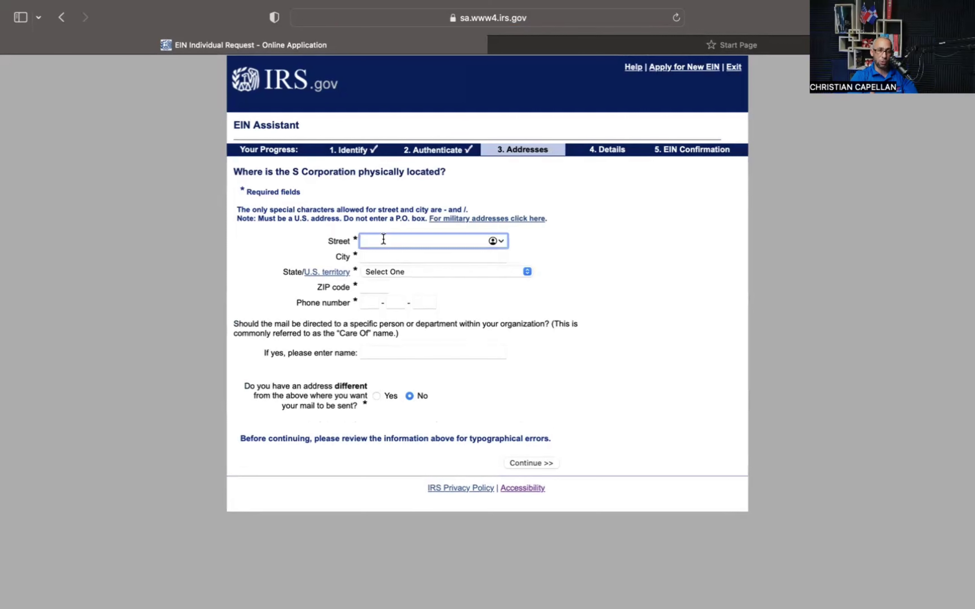
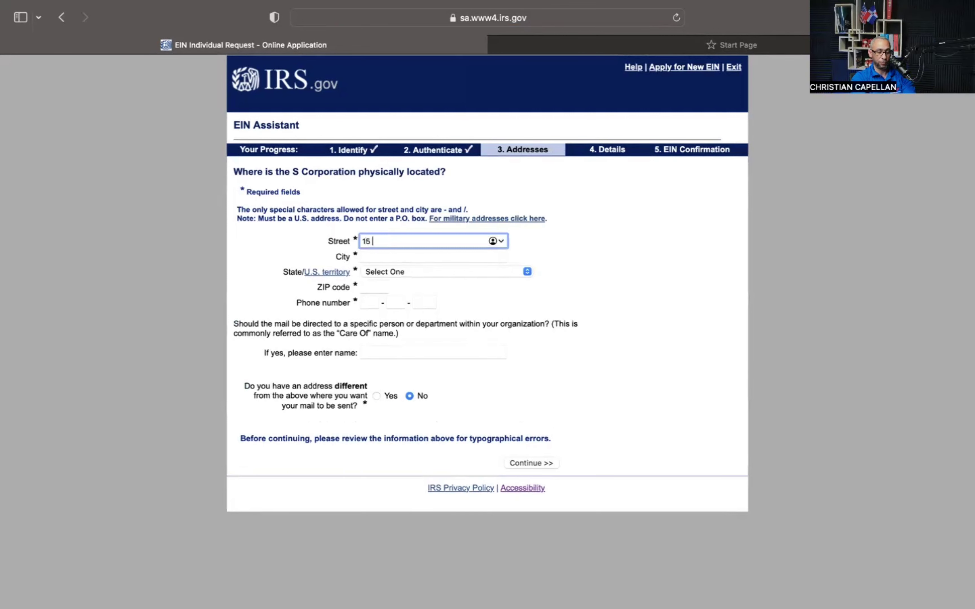
key("Tab")
type("SALEM")
key("Tab")
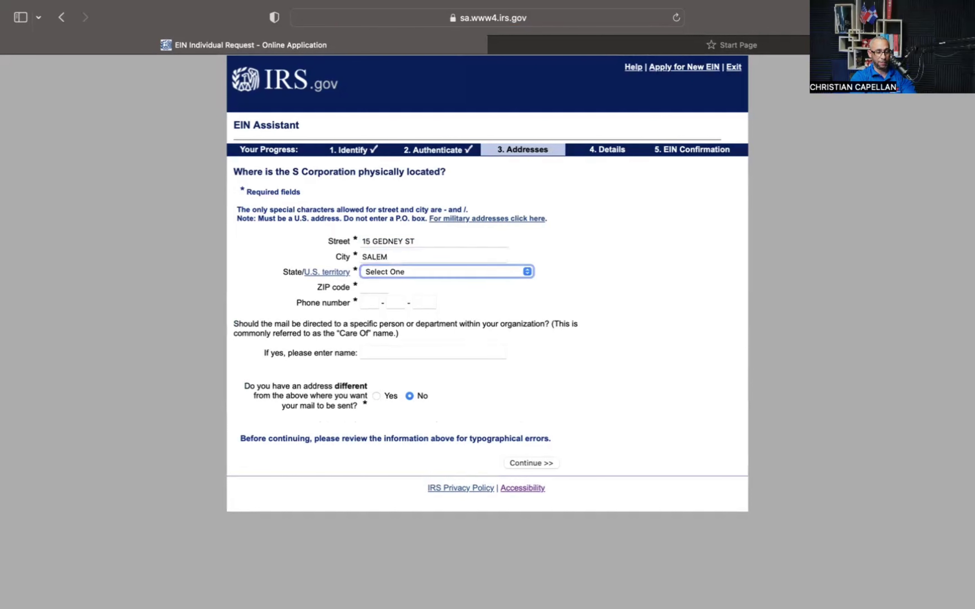
type("mass")
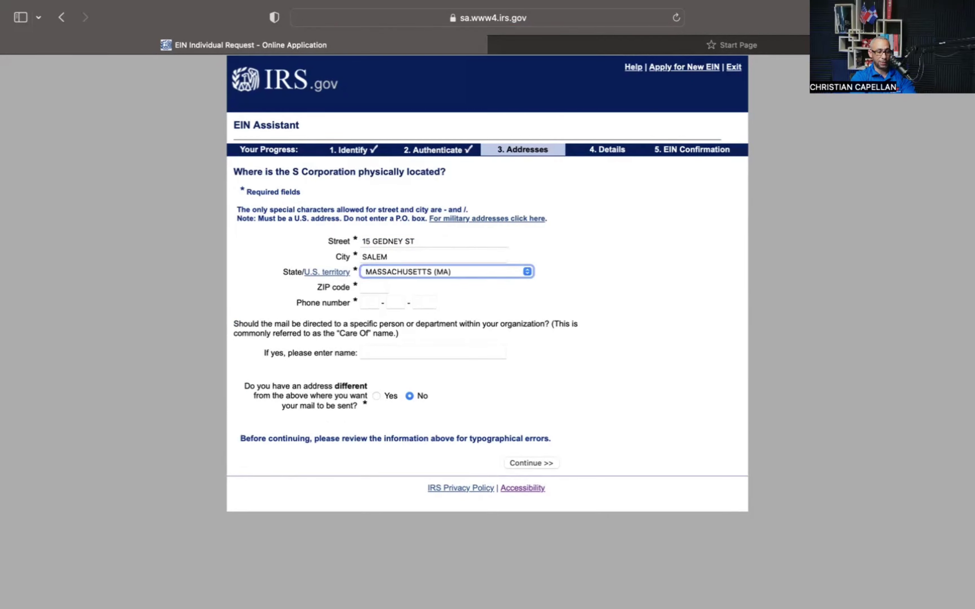
key("Tab")
type("019")
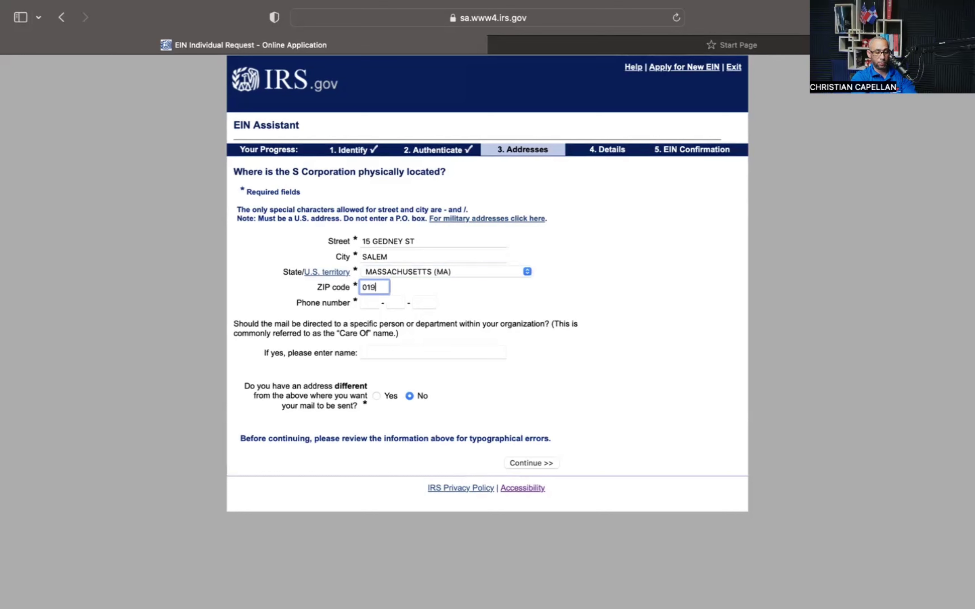
type("70")
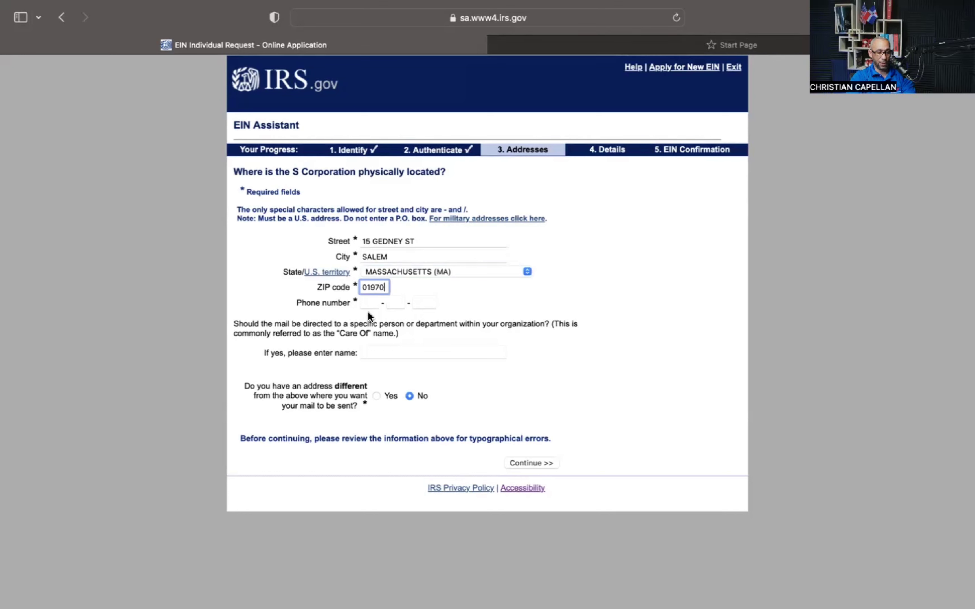
Enter the business phone number and continue to the Details page's Legal name field.
key("Tab")
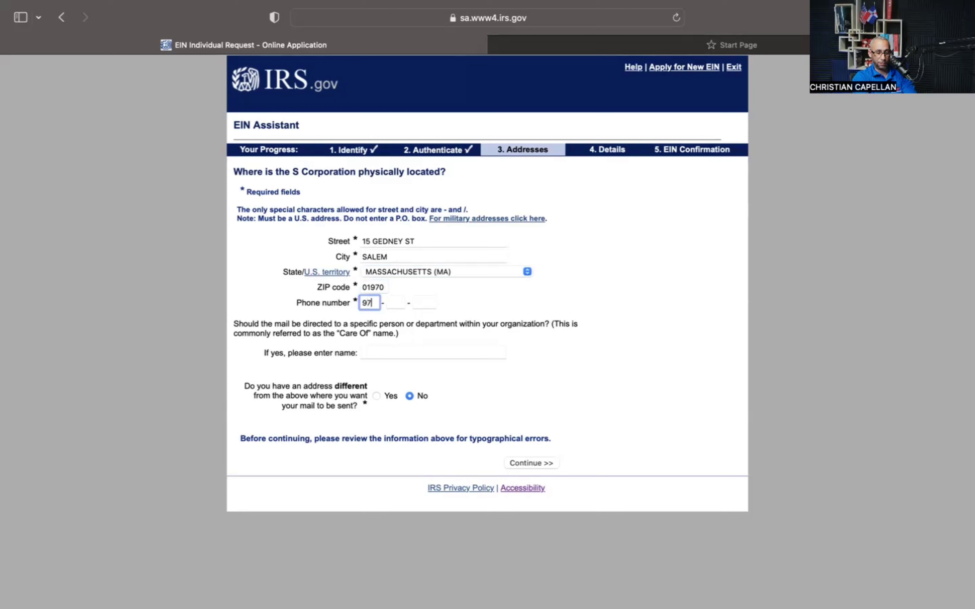
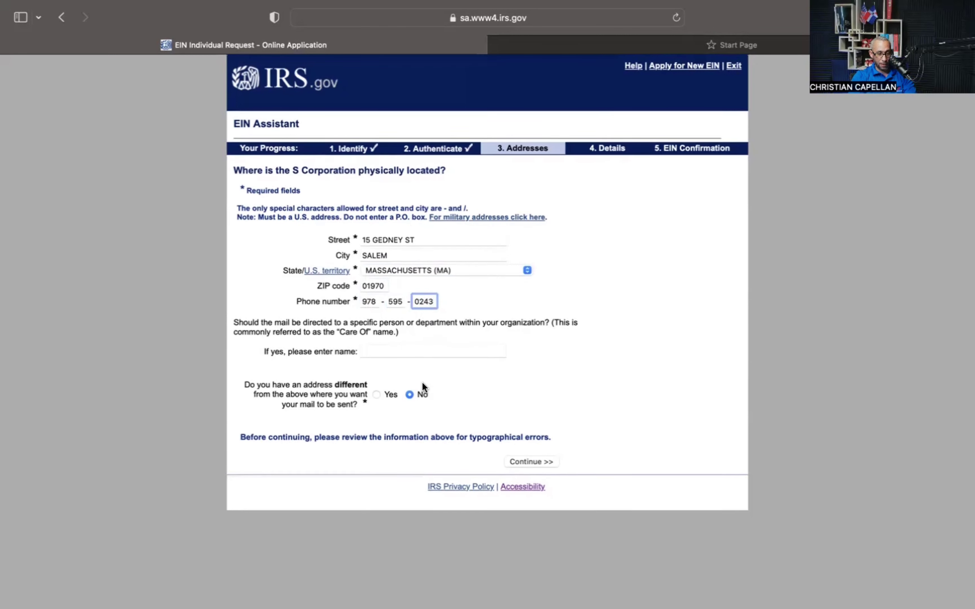
left_click(524, 462)
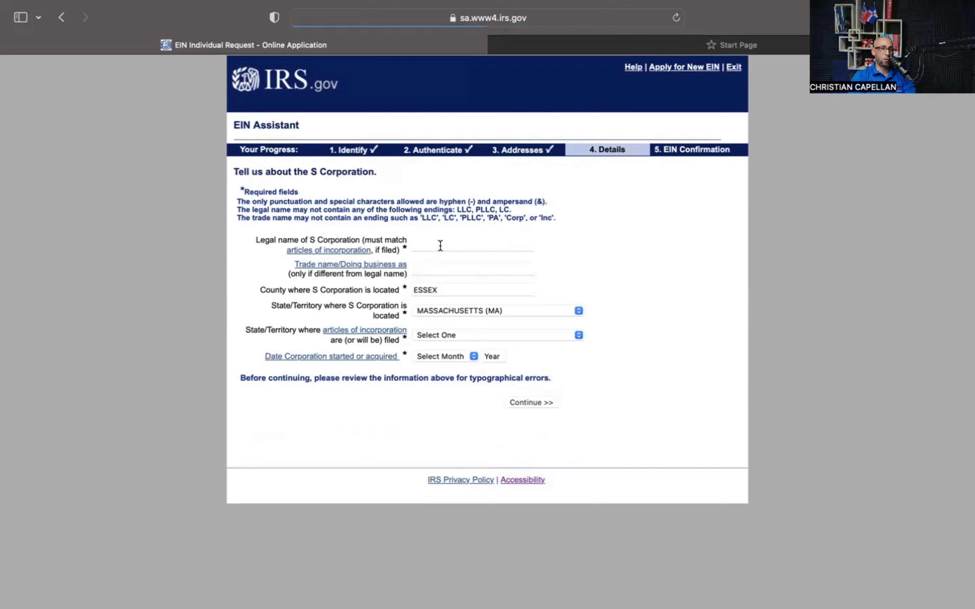
left_click(440, 245)
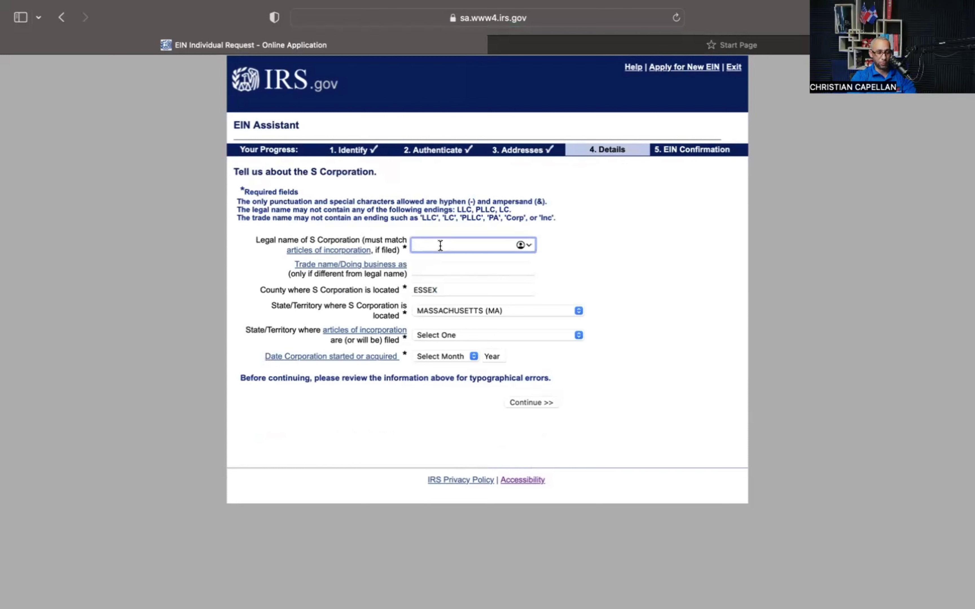